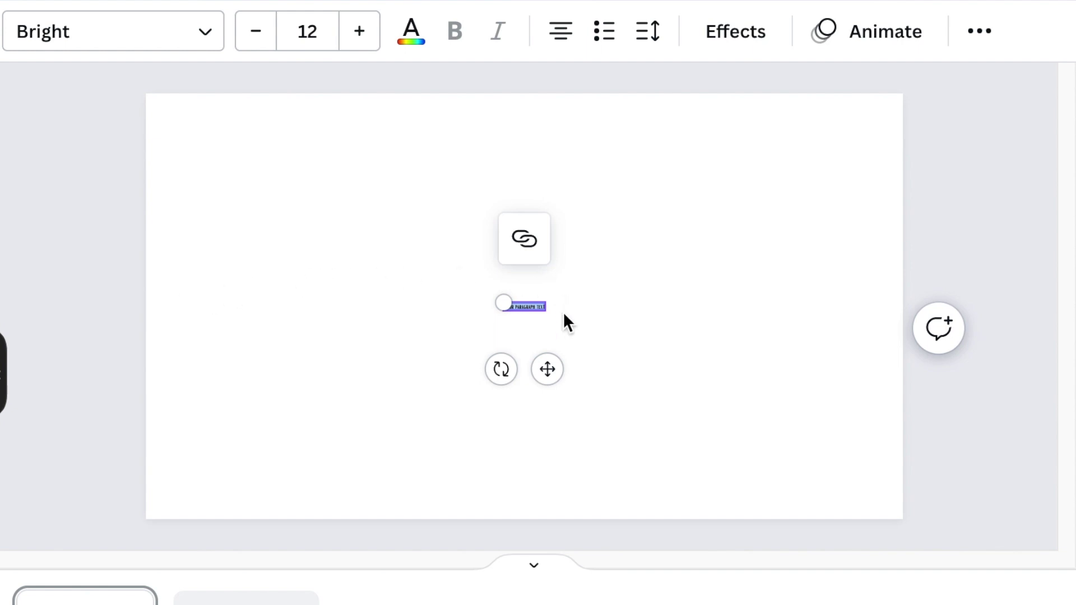
# - Enlarge the text box to font size 78.3 and replace its text with MGD
pyautogui.moveTo(497, 301); pyautogui.dragTo(288, 259)
pyautogui.write('M')
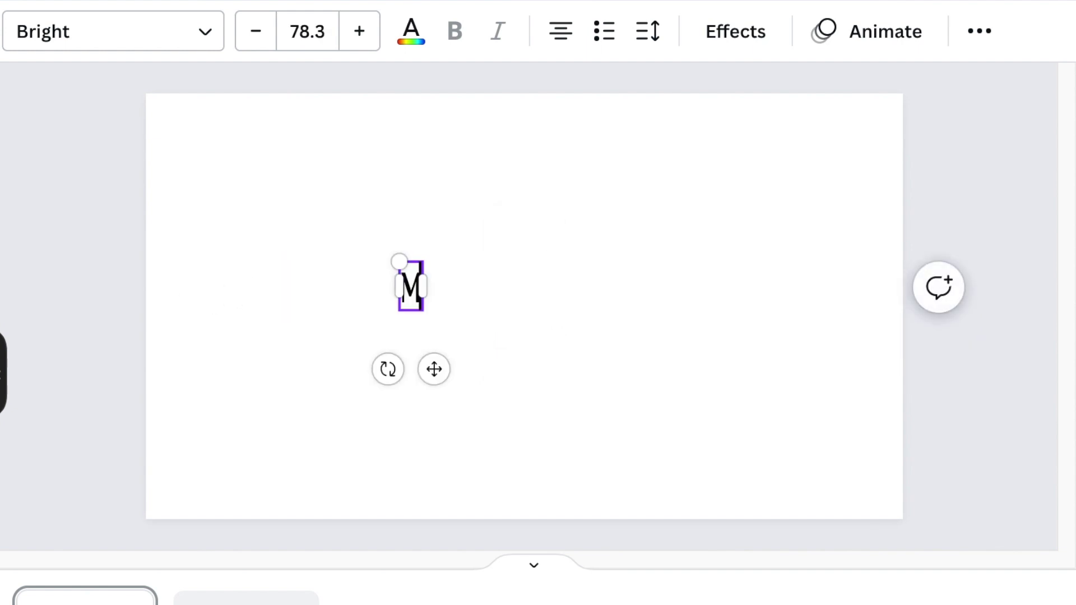
pyautogui.write('GD')
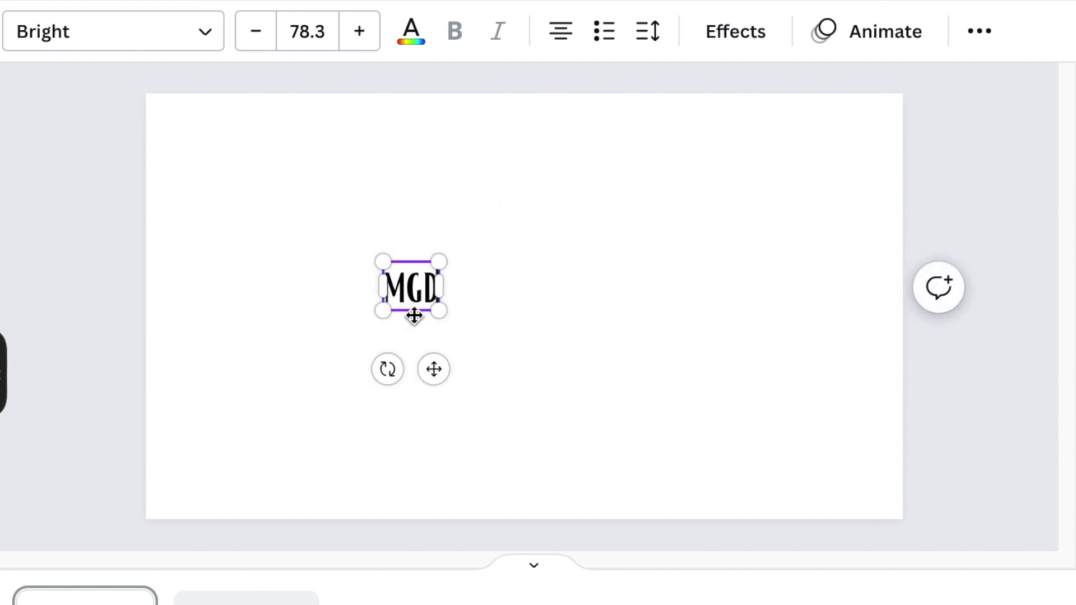
# - Move the MGD text to the page's upper-left corner and change its font to Box
pyautogui.moveTo(435, 373); pyautogui.dragTo(212, 218)
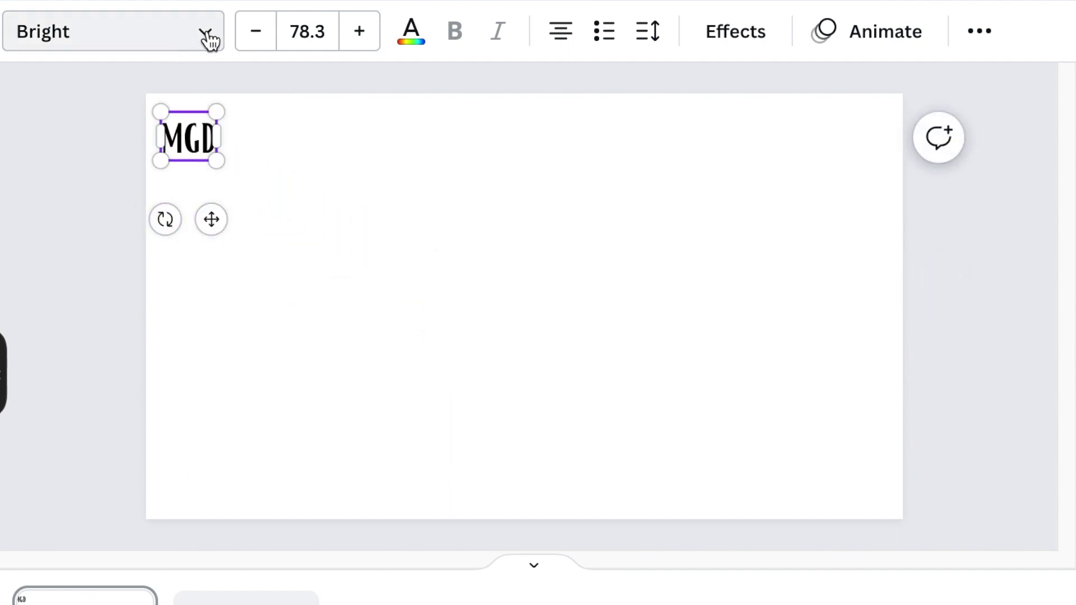
pyautogui.click(167, 50)
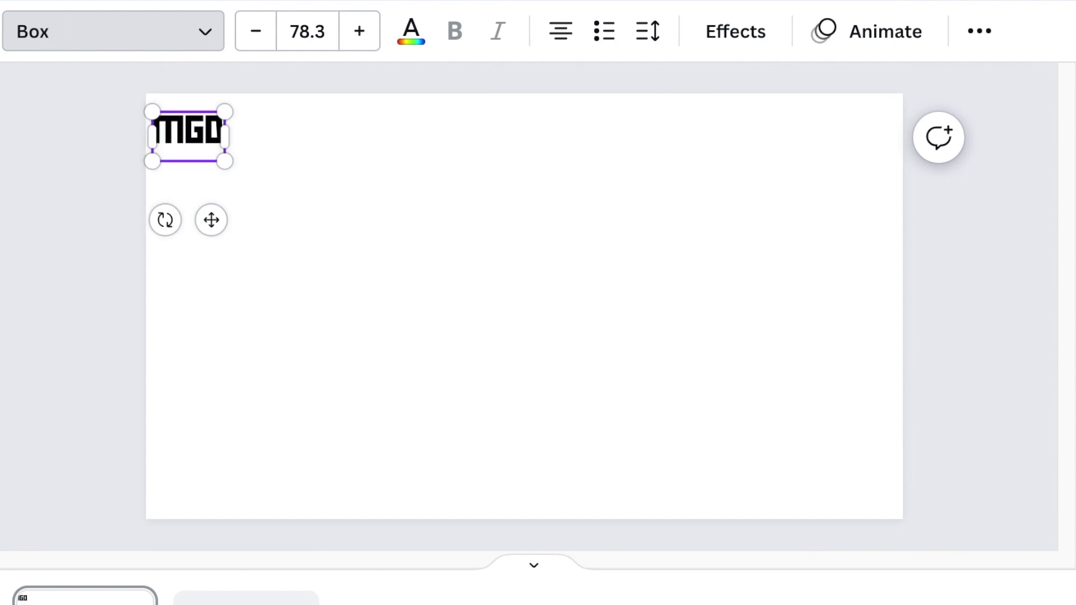
pyautogui.click(84, 188)
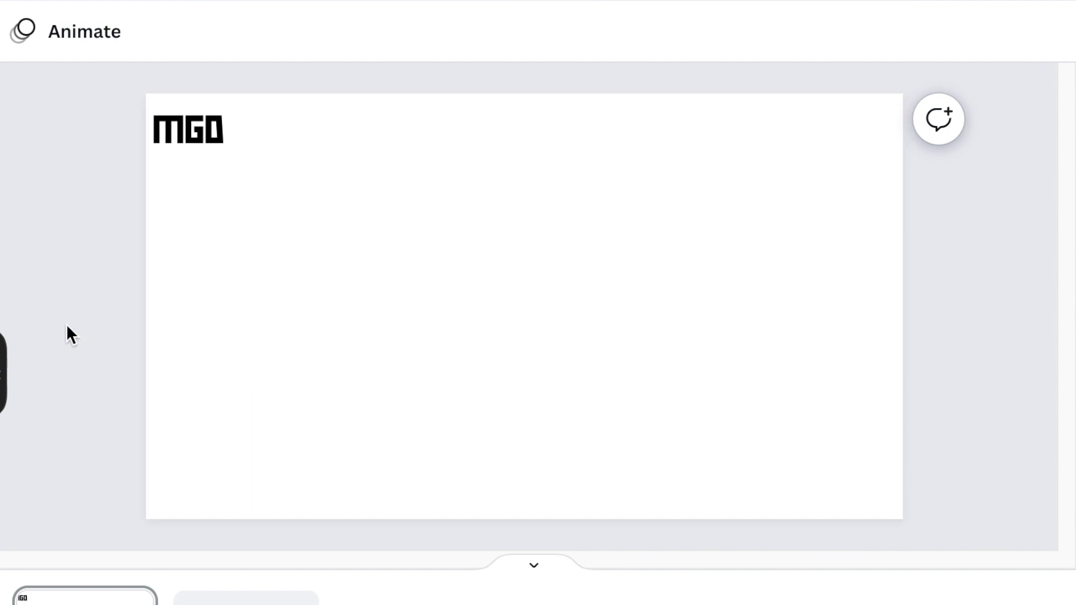
# - Add a horizontal line beside and slightly below the MGD text, stretched across most of the page width
pyautogui.press('l')
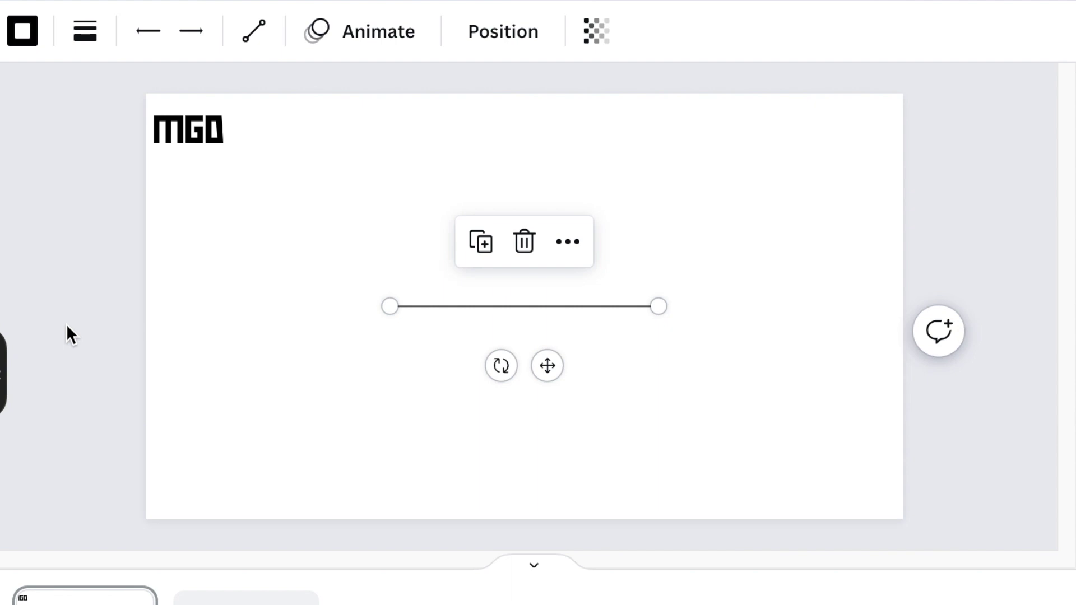
pyautogui.moveTo(547, 365); pyautogui.dragTo(428, 260)
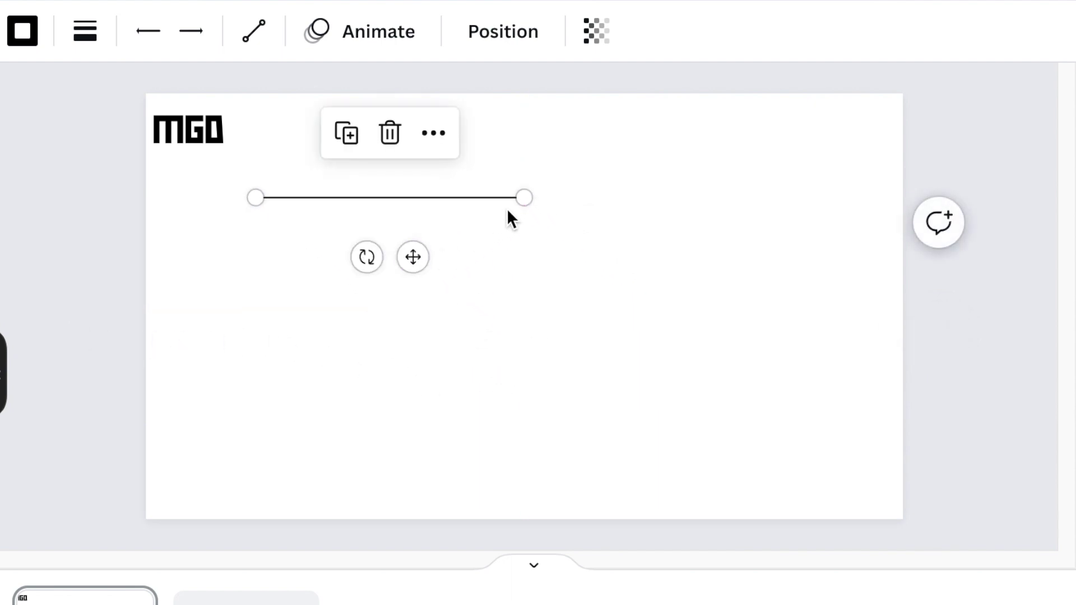
pyautogui.moveTo(524, 197); pyautogui.dragTo(731, 219)
# - Give the line rounded end points and a line weight of 25
pyautogui.click(85, 30)
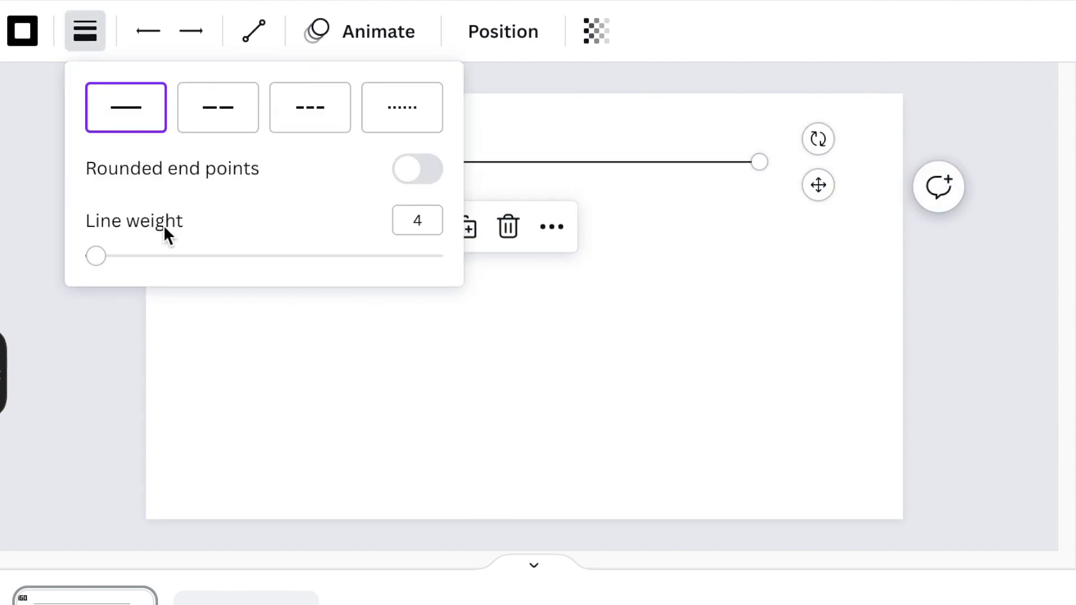
pyautogui.click(421, 178)
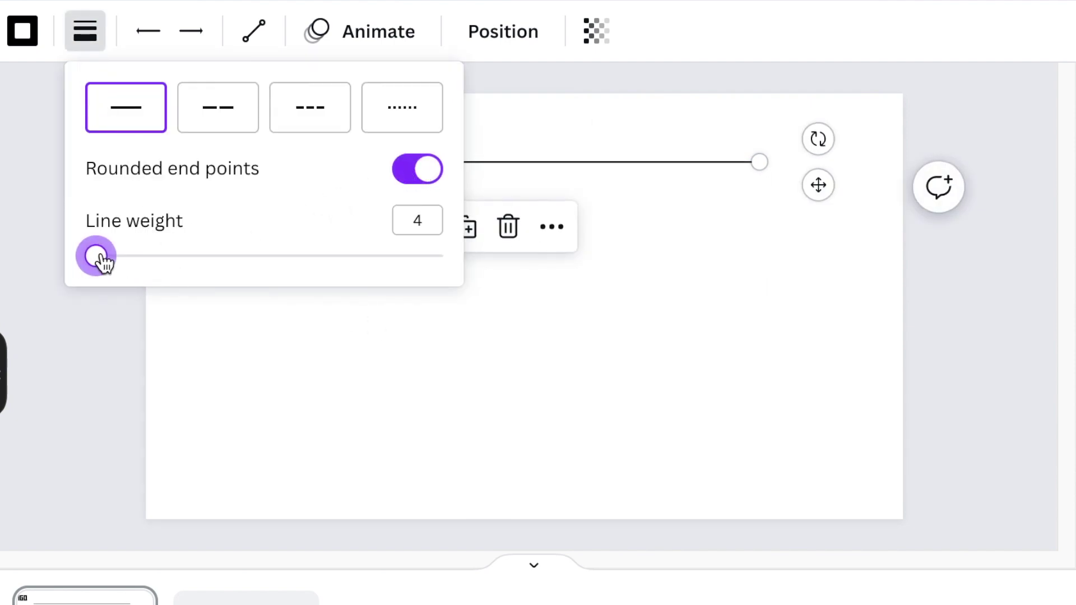
pyautogui.moveTo(102, 259); pyautogui.dragTo(175, 271)
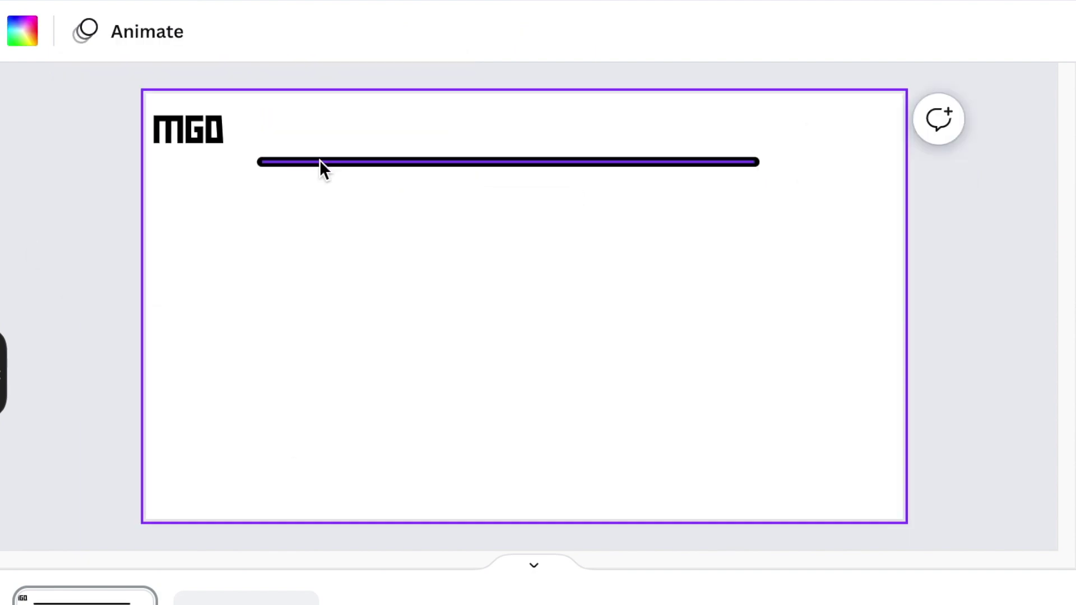
pyautogui.click(320, 162)
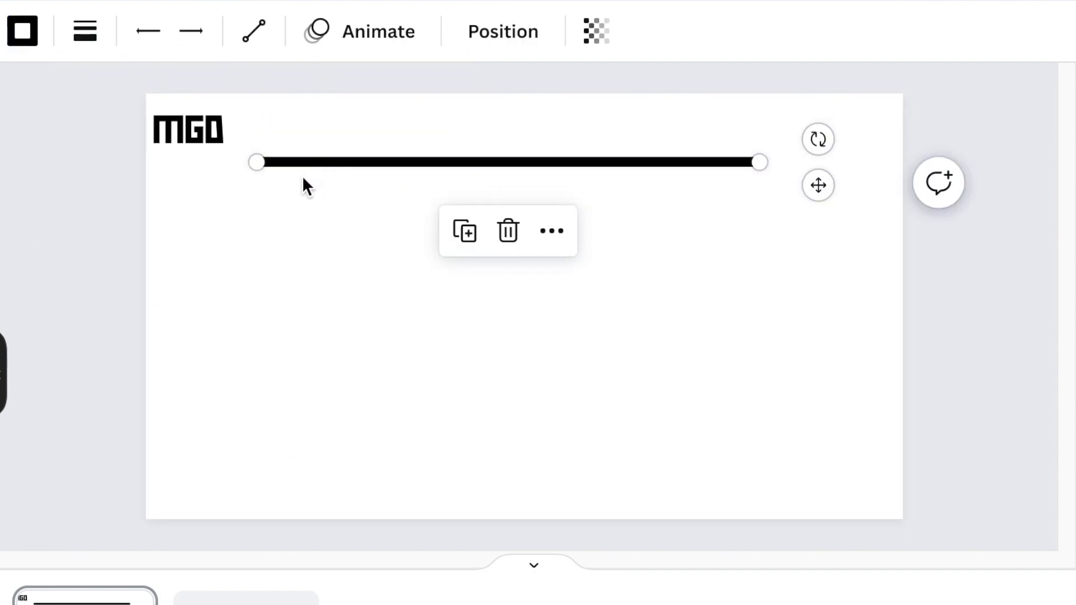
pyautogui.click(258, 285)
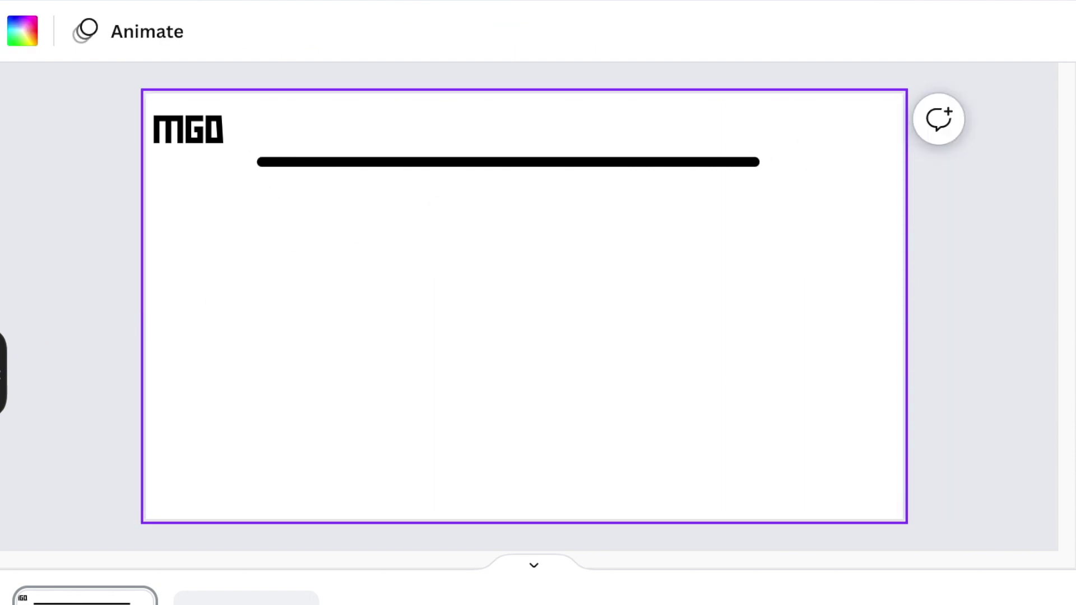
# - Insert a rectangle and flatten it into a thin bar about 324 wide and 45 high
pyautogui.press('r')
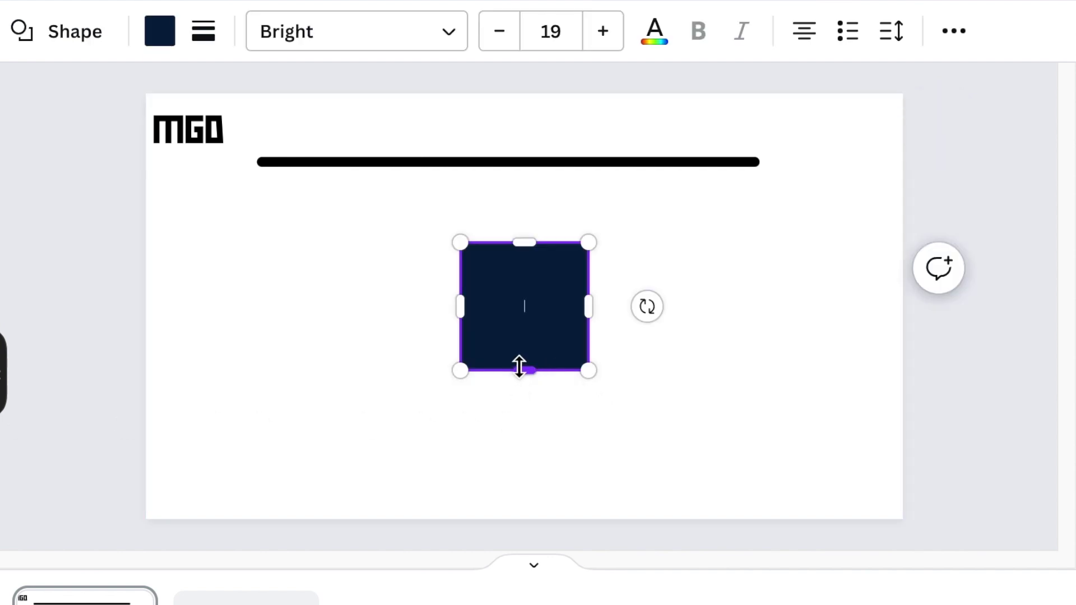
pyautogui.moveTo(518, 367); pyautogui.dragTo(517, 258)
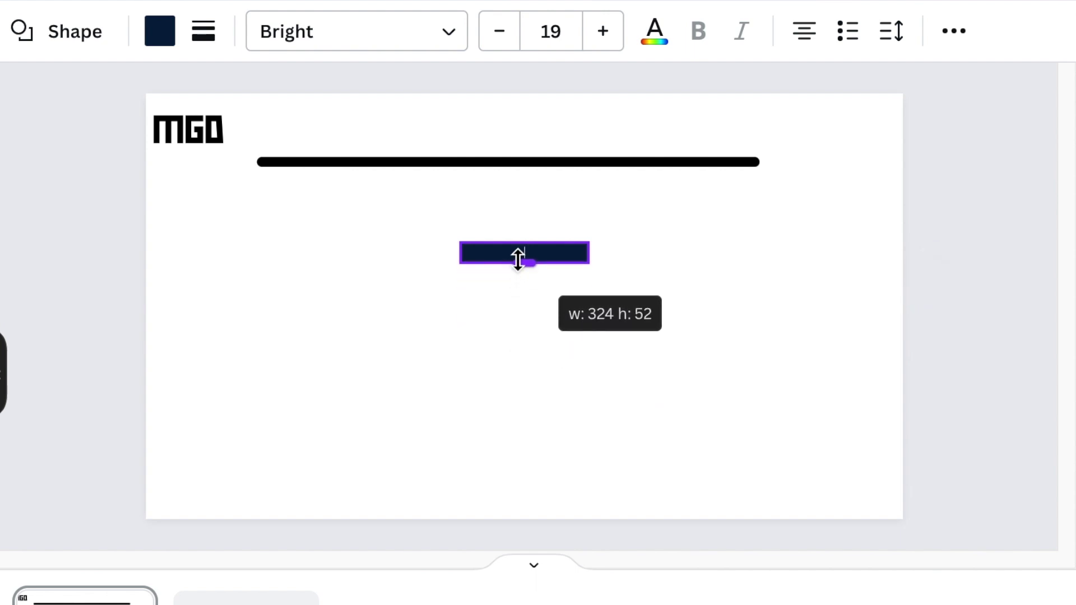
pyautogui.moveTo(518, 258); pyautogui.dragTo(517, 260)
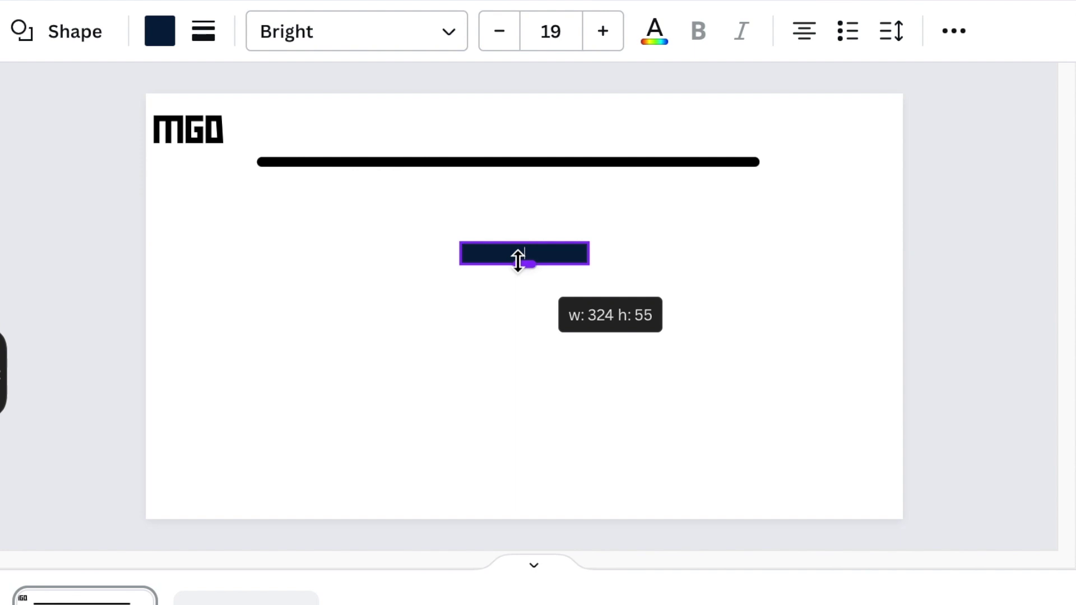
pyautogui.moveTo(518, 259); pyautogui.dragTo(518, 255)
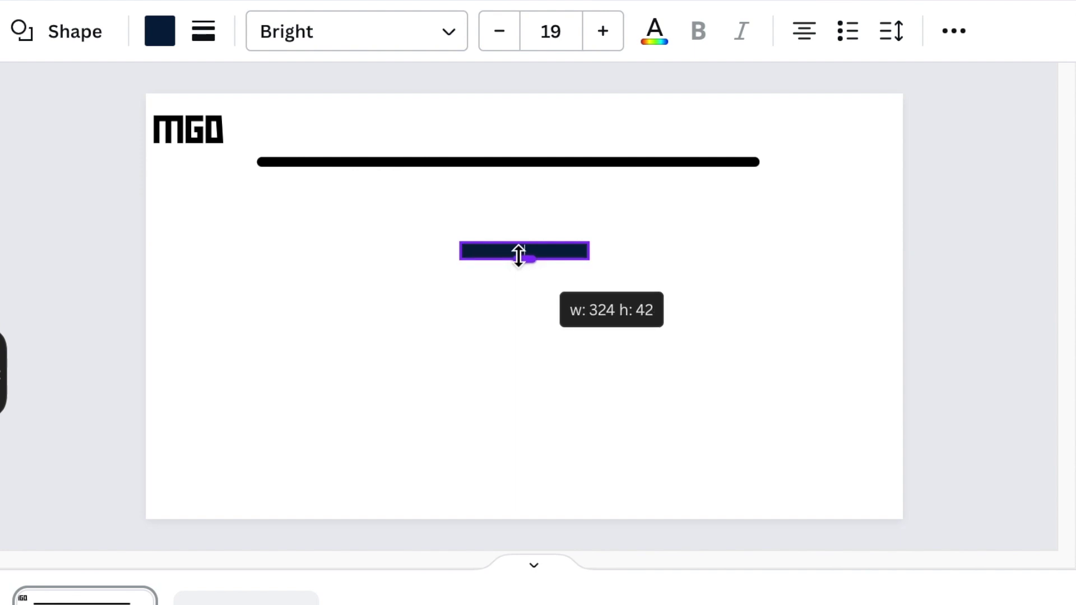
pyautogui.moveTo(518, 255); pyautogui.dragTo(519, 257)
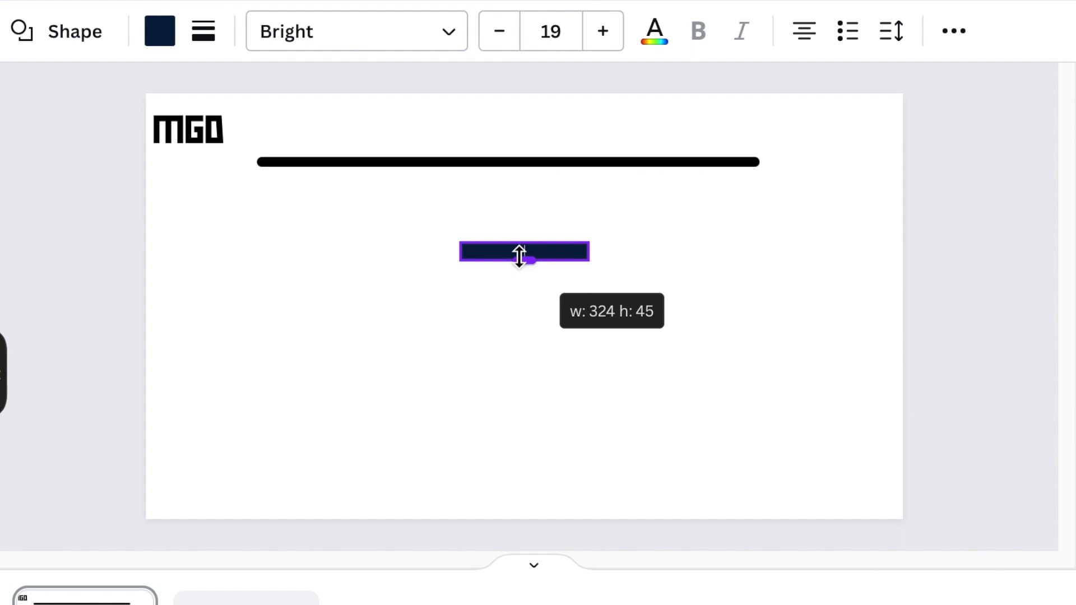
pyautogui.moveTo(519, 257); pyautogui.dragTo(522, 257)
# - Move the bar just below the thick line, near the line's left end
pyautogui.moveTo(643, 274); pyautogui.dragTo(473, 209)
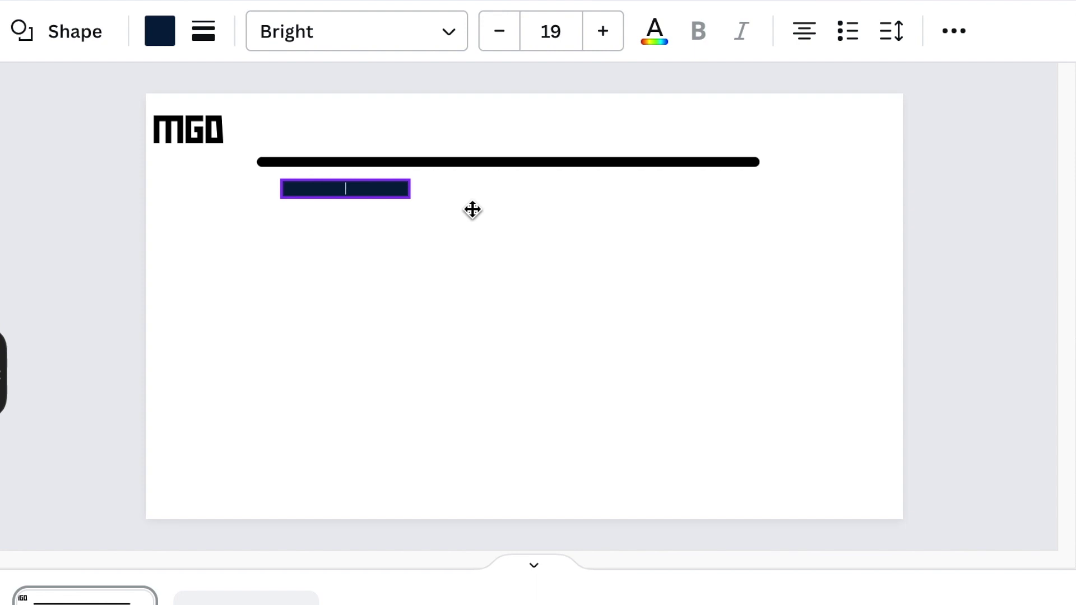
pyautogui.moveTo(473, 209); pyautogui.dragTo(480, 209)
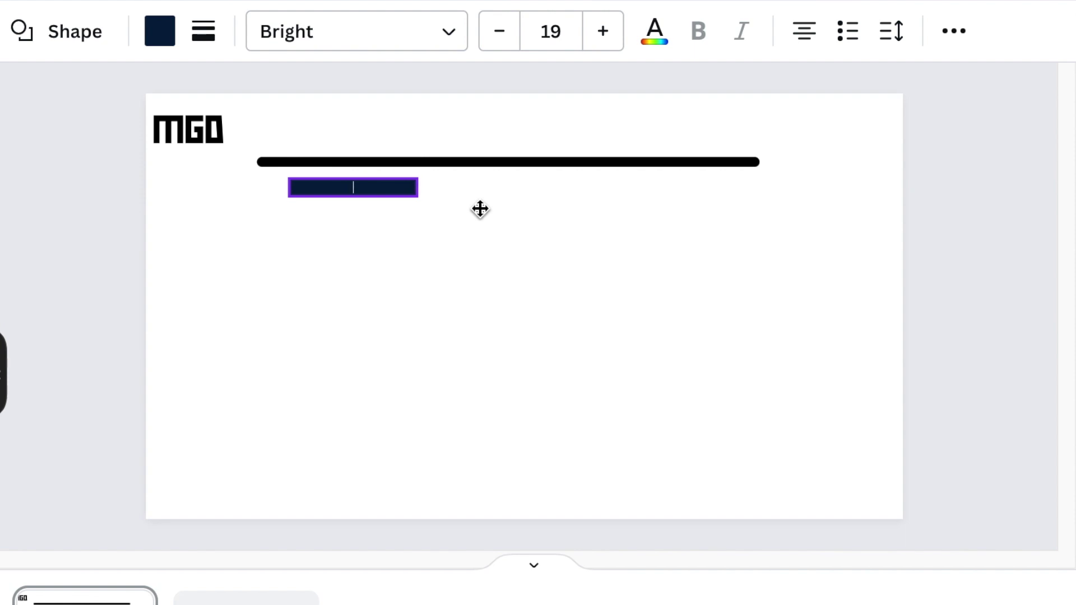
pyautogui.moveTo(480, 209); pyautogui.dragTo(480, 209)
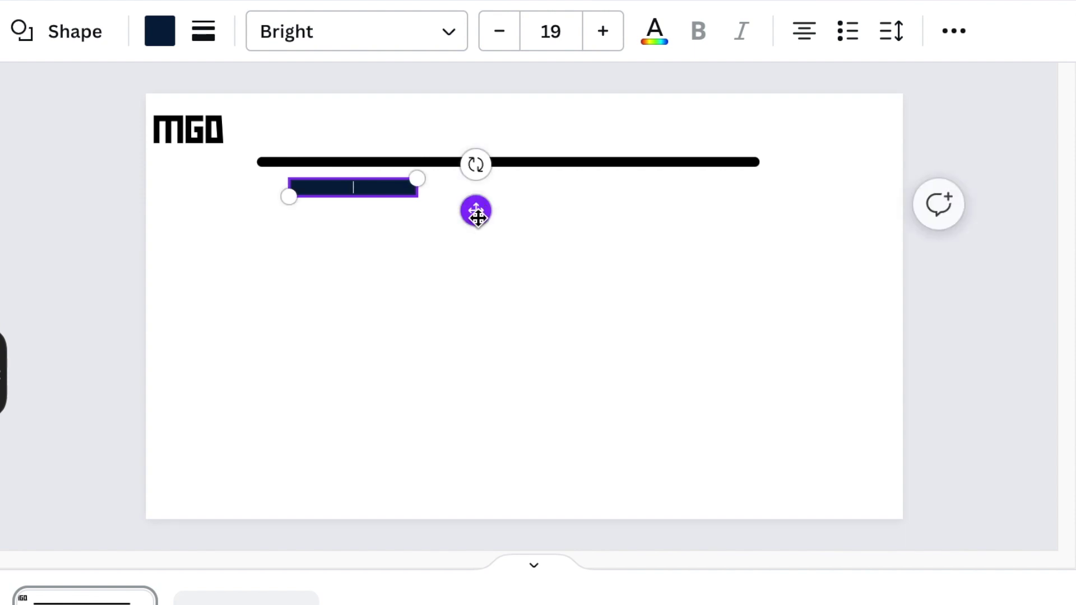
# - Change the bar's fill colour to black
pyautogui.click(82, 253)
pyautogui.click(355, 187)
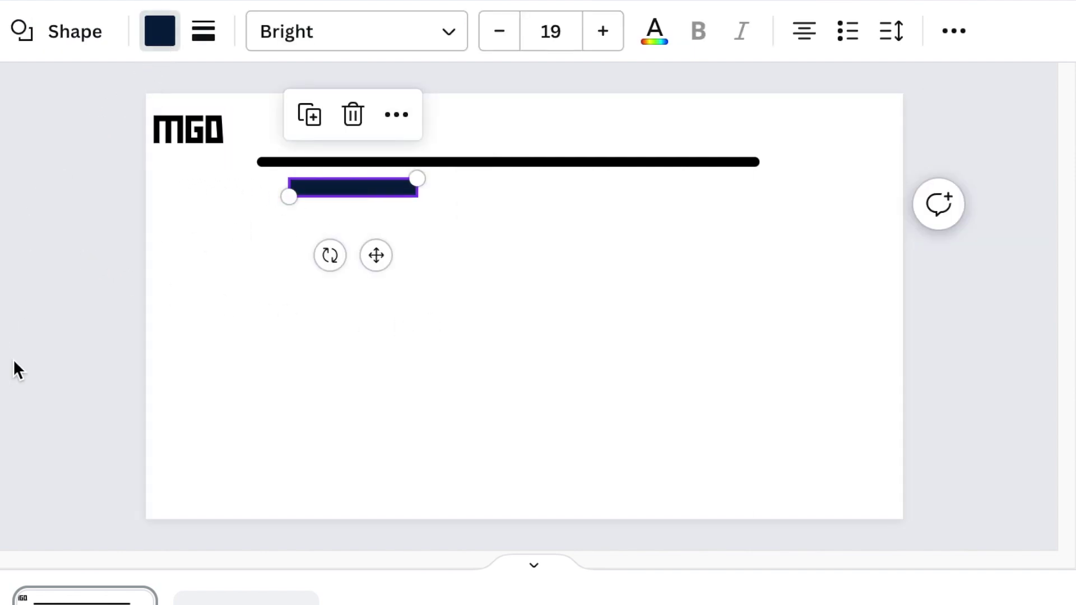
pyautogui.click(94, 309)
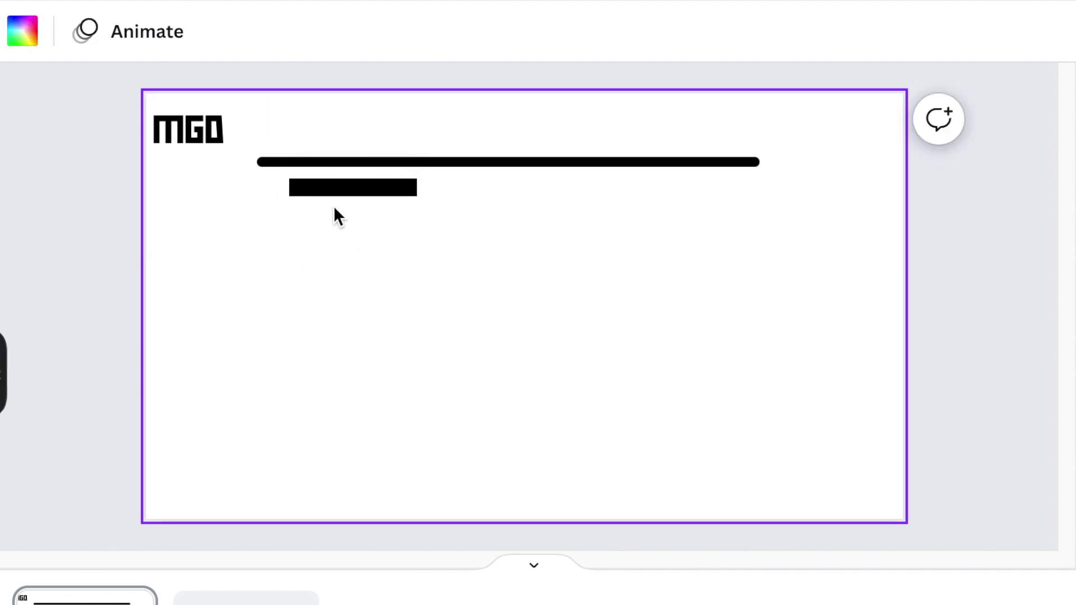
# - Duplicate the black bar twice and space the three bars evenly in a row under the line
pyautogui.click(342, 190)
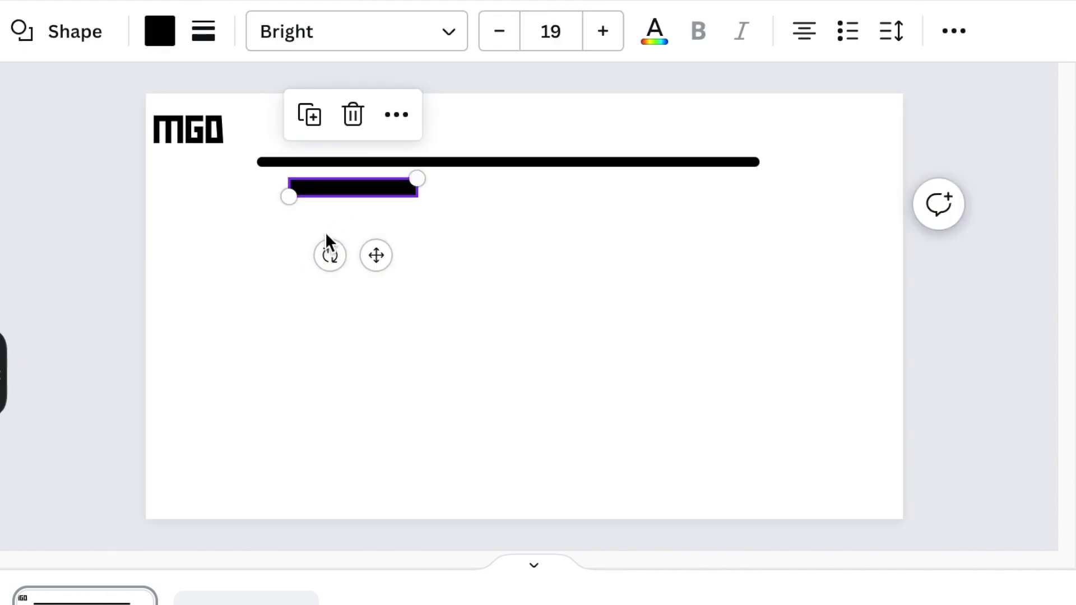
pyautogui.click(309, 117)
pyautogui.moveTo(382, 262); pyautogui.dragTo(543, 254)
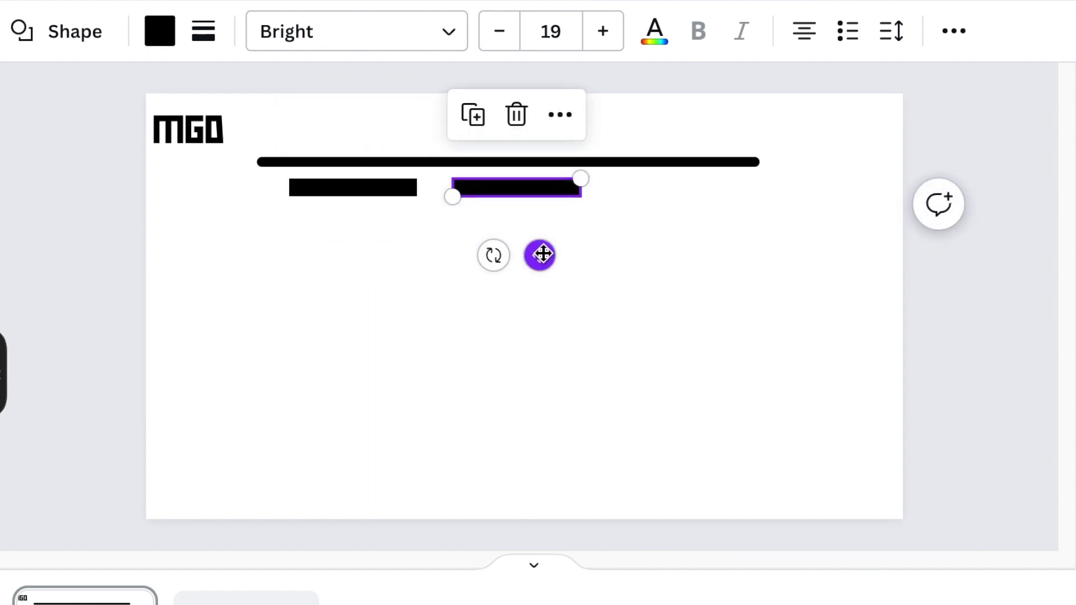
pyautogui.click(479, 126)
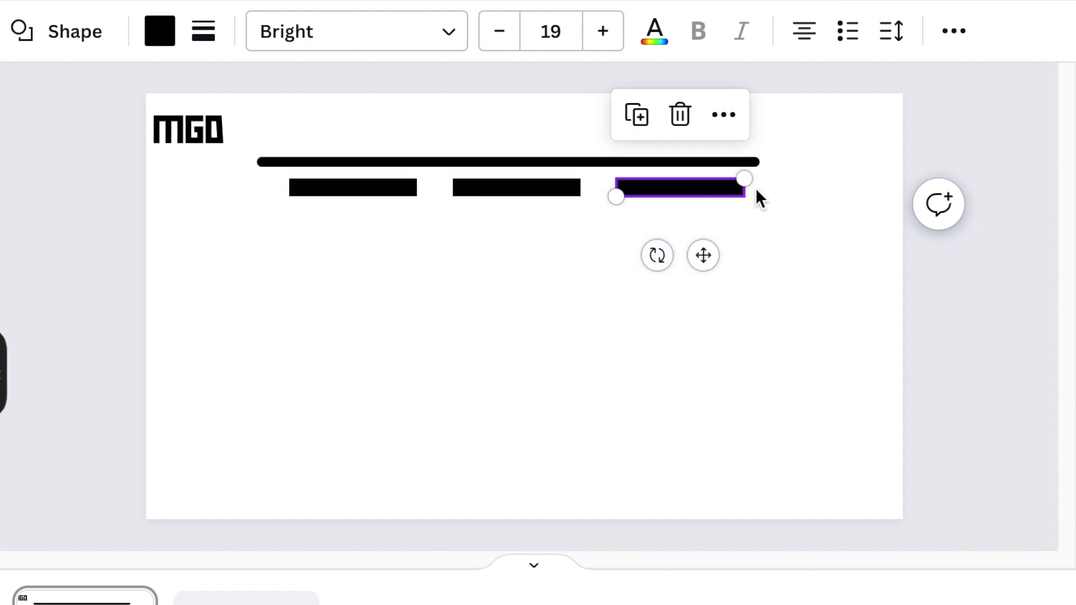
pyautogui.click(784, 254)
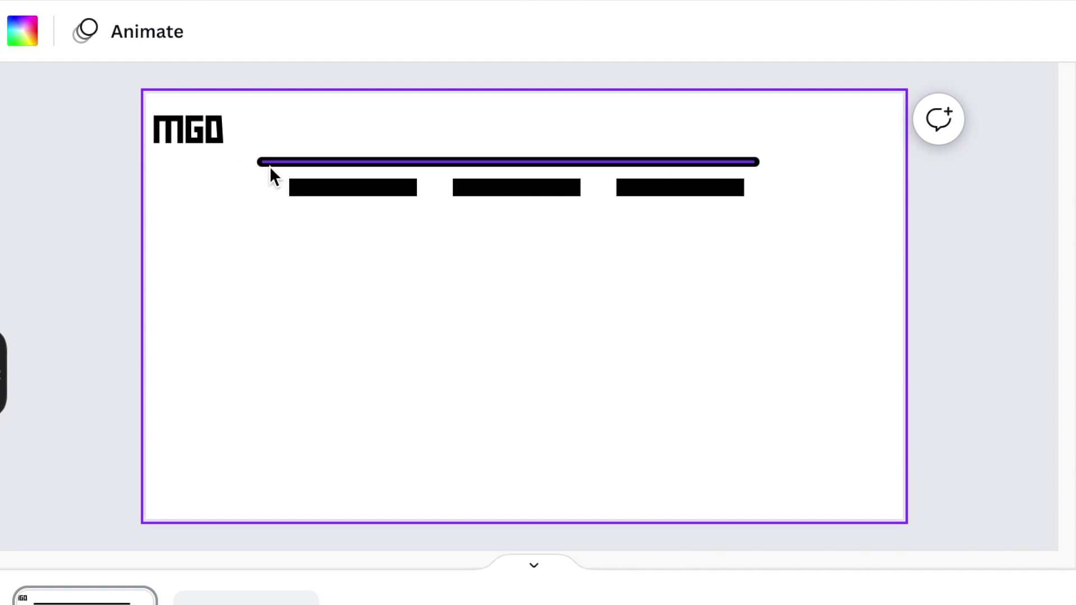
# - Extend the thick line's right end slightly and place a duplicate of it near the bottom of the page
pyautogui.click(757, 164)
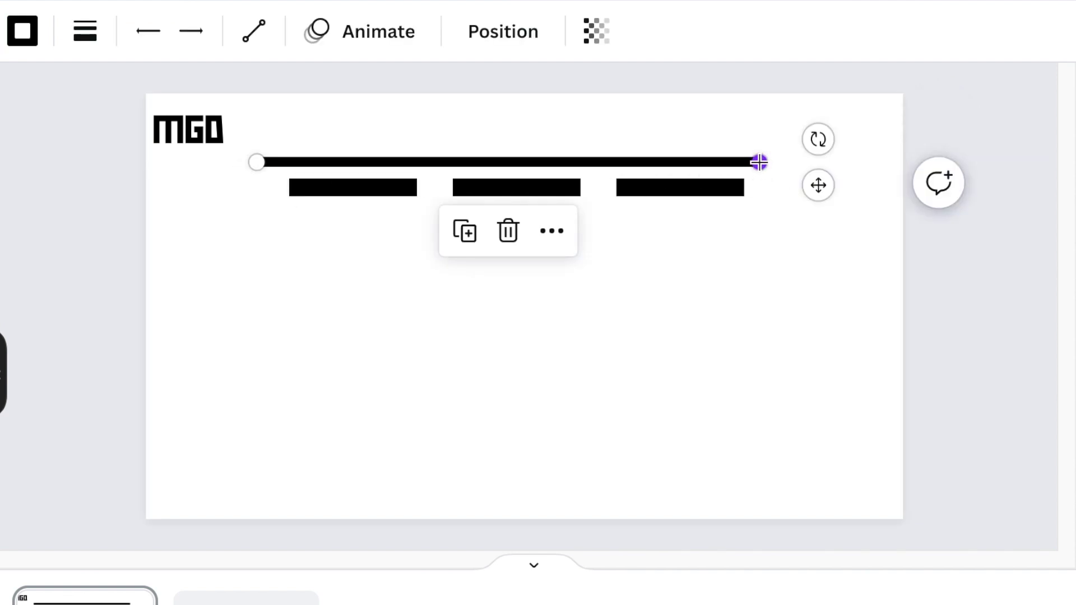
pyautogui.moveTo(761, 163); pyautogui.dragTo(779, 161)
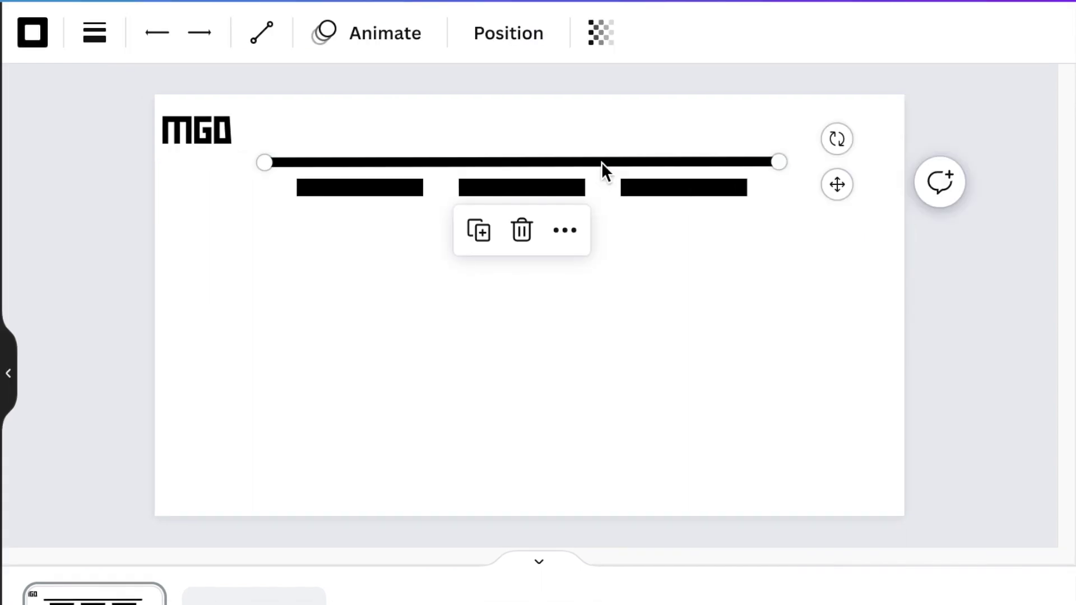
pyautogui.click(476, 235)
pyautogui.moveTo(551, 230); pyautogui.dragTo(553, 506)
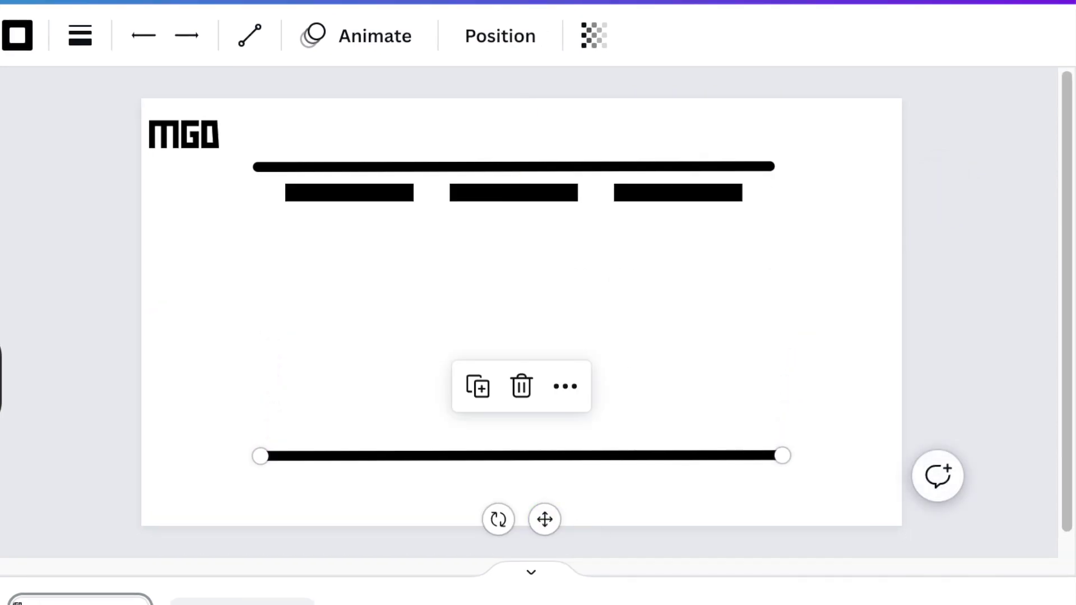
# - Shorten the lower line from both ends and centre it beneath the middle bar
pyautogui.scroll(5, 517, 308)
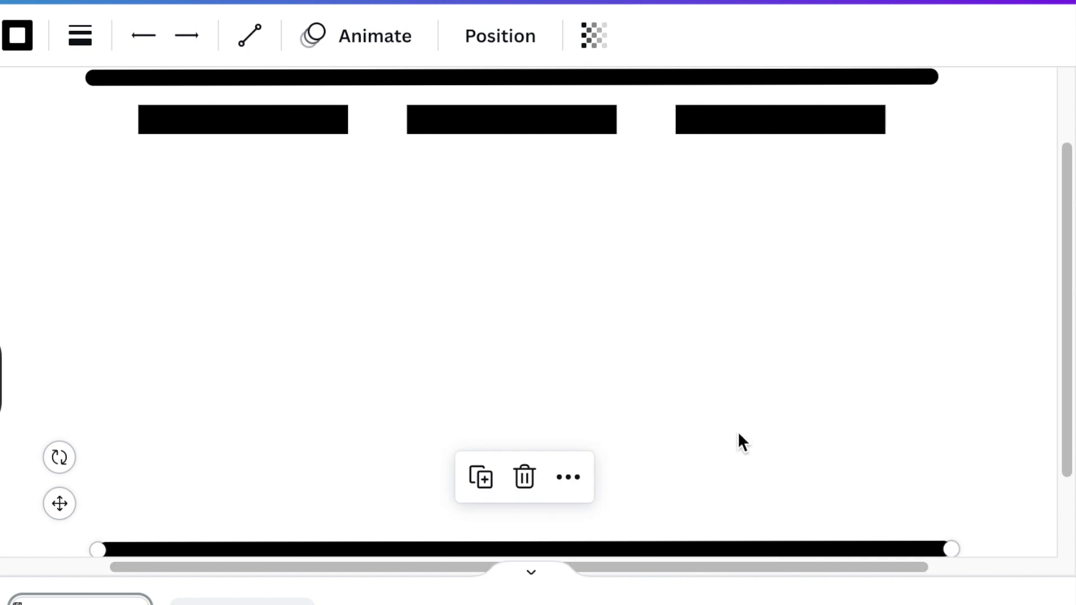
pyautogui.scroll(-2, 737, 432)
pyautogui.moveTo(951, 439); pyautogui.dragTo(677, 439)
pyautogui.moveTo(99, 440); pyautogui.dragTo(276, 439)
pyautogui.scroll(-5, 276, 440)
pyautogui.moveTo(415, 420); pyautogui.dragTo(440, 420)
pyautogui.click(681, 436)
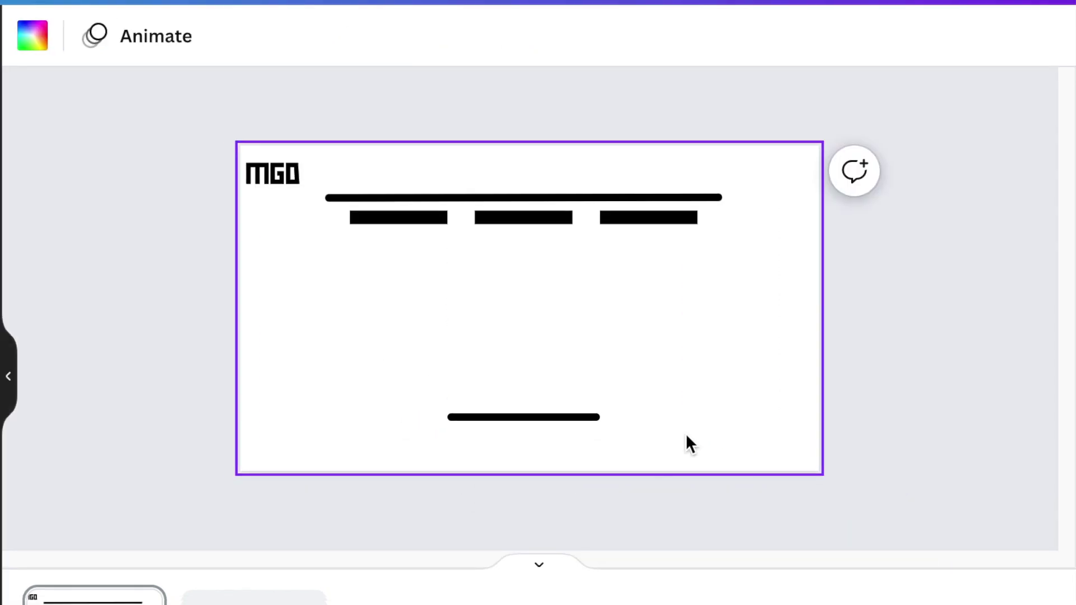
# - Duplicate the lower line into two diagonal lines that rise outward from its left and right ends
pyautogui.click(563, 416)
pyautogui.click(480, 354)
pyautogui.moveTo(502, 481); pyautogui.dragTo(564, 484)
pyautogui.moveTo(527, 422); pyautogui.dragTo(644, 359)
pyautogui.click(598, 226)
pyautogui.moveTo(687, 429); pyautogui.dragTo(714, 339)
pyautogui.moveTo(656, 370); pyautogui.dragTo(400, 364)
pyautogui.click(249, 362)
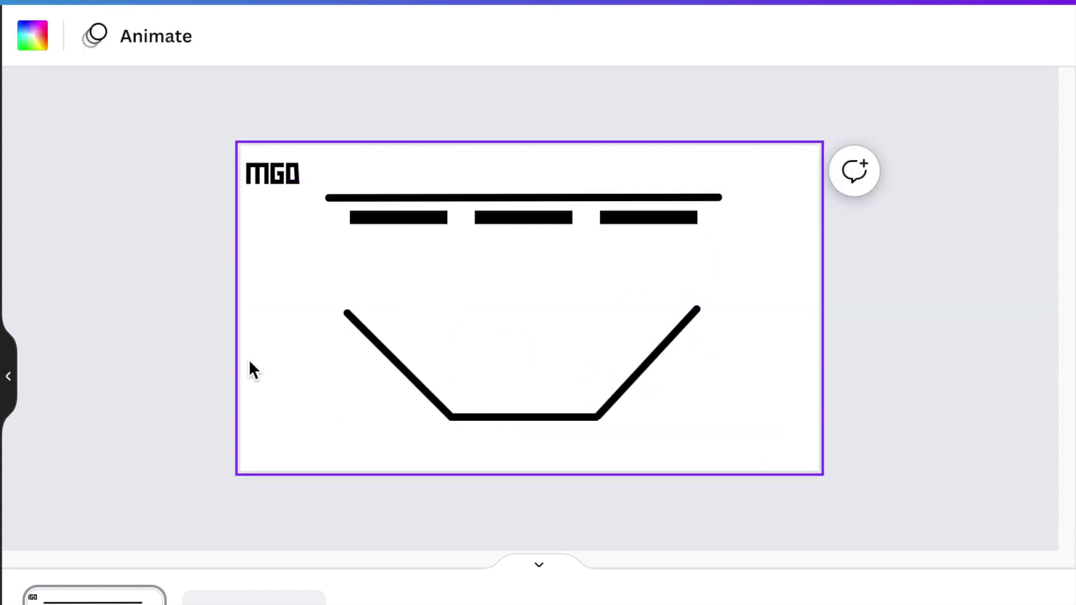
# - Extend the upper ends of both diagonals up and outward until they sit below the top line's ends
pyautogui.scroll(4, 250, 362)
pyautogui.click(790, 310)
pyautogui.moveTo(792, 307); pyautogui.dragTo(825, 241)
pyautogui.moveTo(246, 316); pyautogui.dragTo(212, 254)
# - Duplicate a line and shorten the copy into a nearly vertical segment about 215 long beside the left diagonal
pyautogui.click(267, 197)
pyautogui.moveTo(382, 348); pyautogui.dragTo(383, 397)
pyautogui.moveTo(318, 226); pyautogui.dragTo(325, 425)
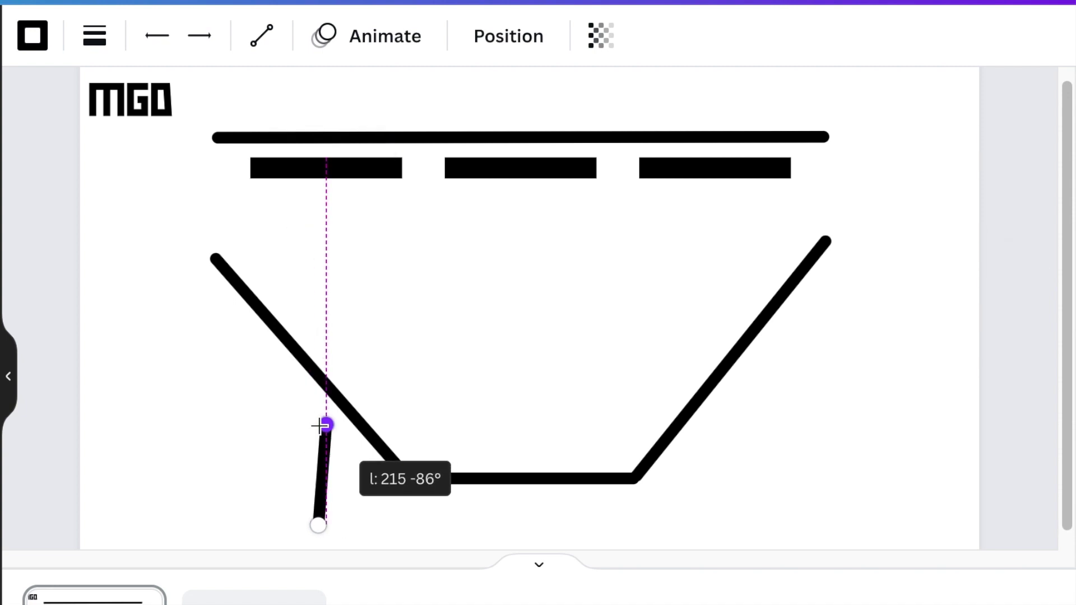
pyautogui.scroll(4, 325, 425)
pyautogui.moveTo(465, 266); pyautogui.dragTo(449, 288)
# - Position the short vertical line to join the top line's left end with the left diagonal's upper end
pyautogui.scroll(-5, 391, 353)
pyautogui.click(199, 336)
pyautogui.moveTo(365, 441); pyautogui.dragTo(281, 261)
pyautogui.click(278, 204)
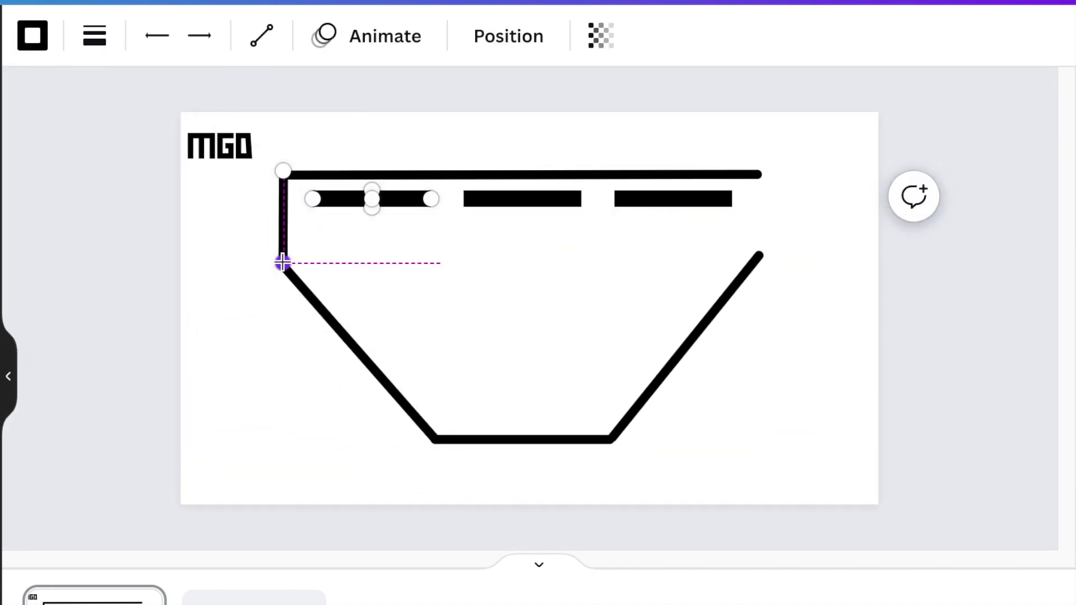
pyautogui.click(336, 358)
pyautogui.scroll(4, 394, 359)
pyautogui.moveTo(394, 561); pyautogui.dragTo(319, 560)
# - Duplicate the short vertical line inside the shape and align the original with the left diagonal's upper end
pyautogui.click(226, 173)
pyautogui.moveTo(396, 178); pyautogui.dragTo(829, 253)
pyautogui.click(645, 292)
pyautogui.scroll(2, 532, 305)
pyautogui.hscroll(-3, 533, 305)
pyautogui.click(279, 207)
pyautogui.moveTo(279, 272); pyautogui.dragTo(348, 274)
pyautogui.scroll(4, 280, 295)
pyautogui.click(482, 334)
pyautogui.scroll(2, 482, 335)
pyautogui.scroll(-5, 482, 335)
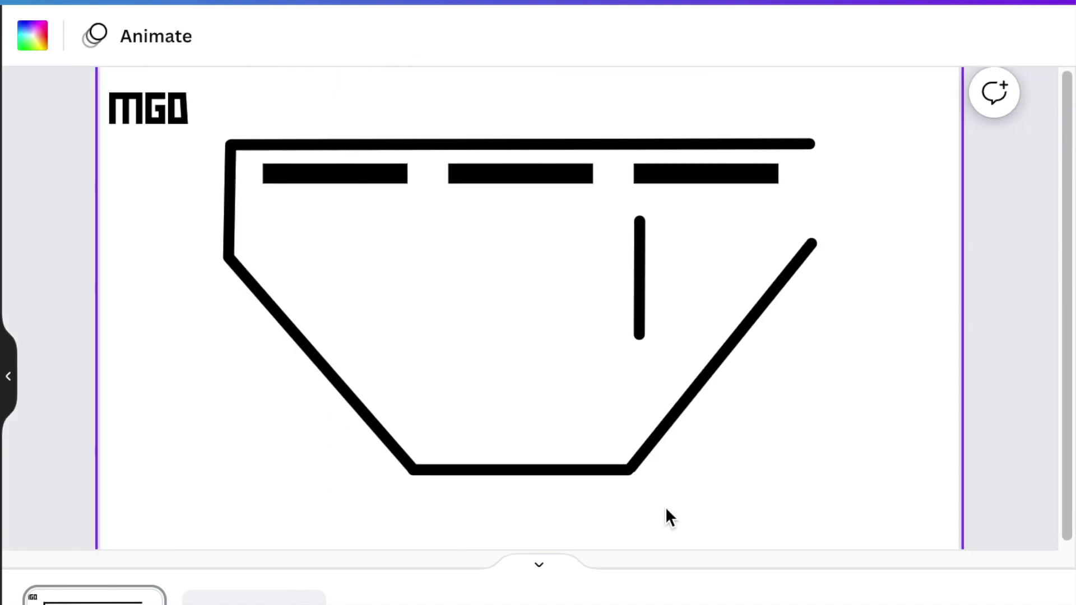
# - Place the duplicated vertical line at the top line's right end, reaching down to the right diagonal
pyautogui.click(639, 277)
pyautogui.moveTo(698, 263); pyautogui.dragTo(867, 185)
pyautogui.click(904, 297)
pyautogui.click(808, 224)
pyautogui.moveTo(808, 258); pyautogui.dragTo(811, 250)
pyautogui.click(874, 302)
pyautogui.scroll(4, 874, 302)
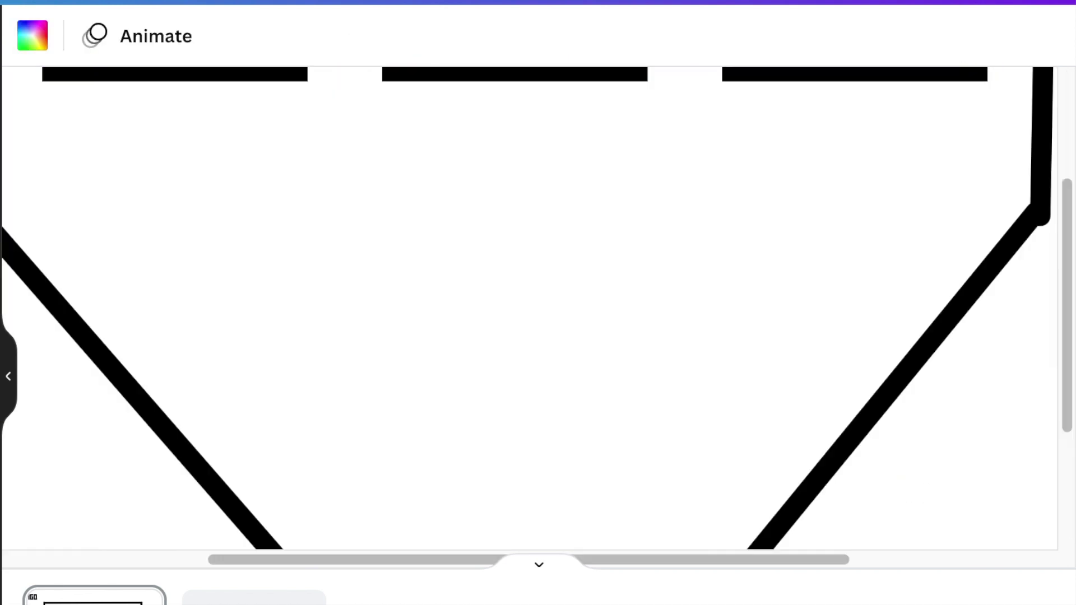
# - Fine-tune the joint between the right vertical line and the right diagonal's upper end so the outline closes
pyautogui.click(846, 303)
pyautogui.moveTo(845, 411); pyautogui.dragTo(854, 384)
pyautogui.click(894, 512)
pyautogui.hotkey('ctrl', '-')
pyautogui.hotkey('ctrl', '-')
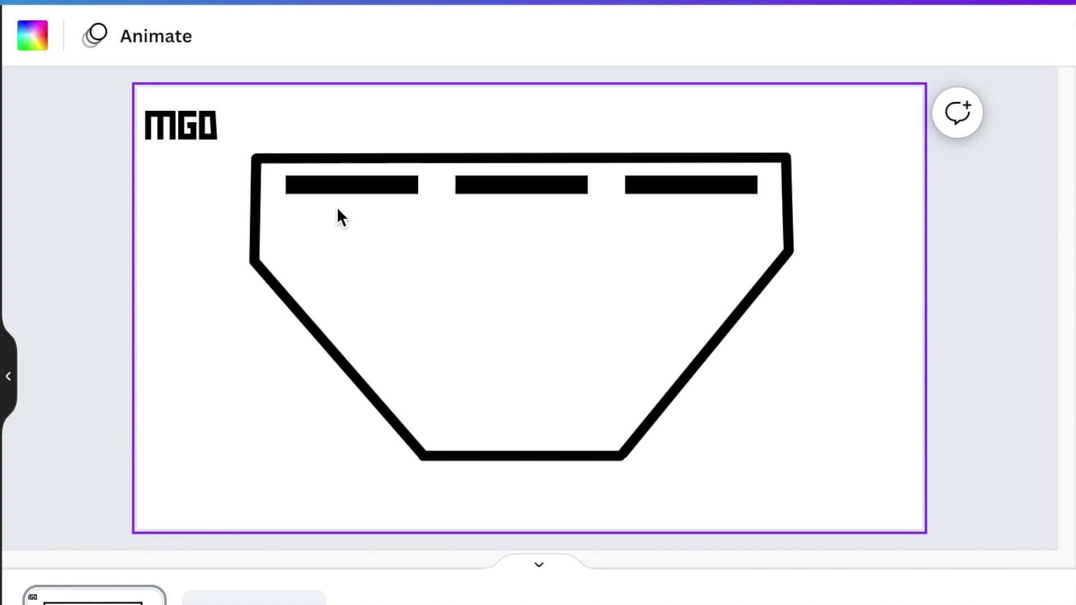
# - Duplicate the first bar, rotate the copy upright and place it at the bar's left end
pyautogui.click(344, 187)
pyautogui.click(310, 112)
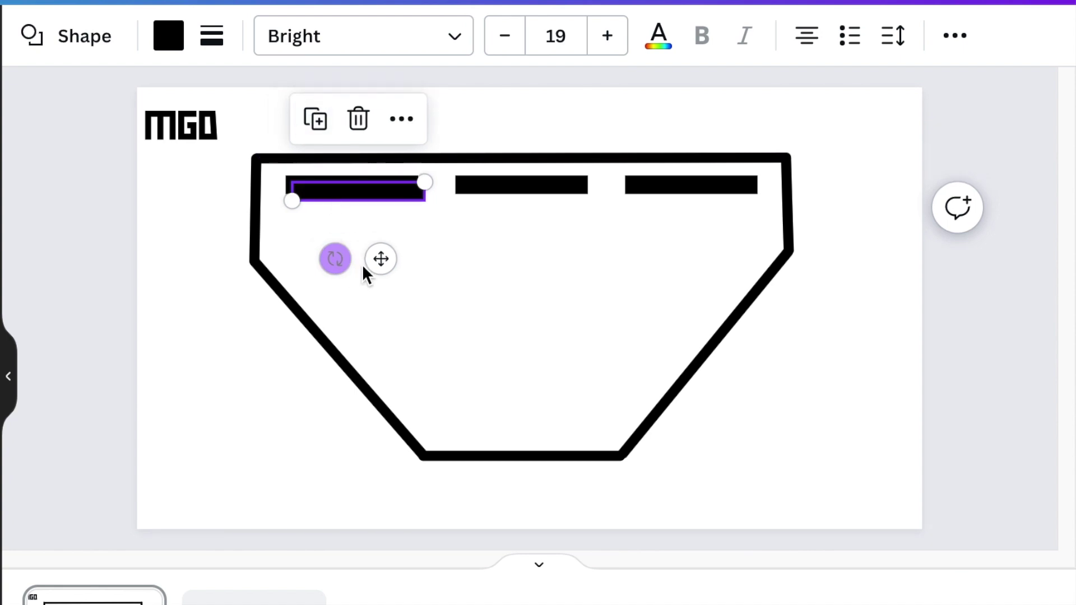
pyautogui.moveTo(334, 257); pyautogui.dragTo(476, 217)
pyautogui.moveTo(425, 170); pyautogui.dragTo(354, 222)
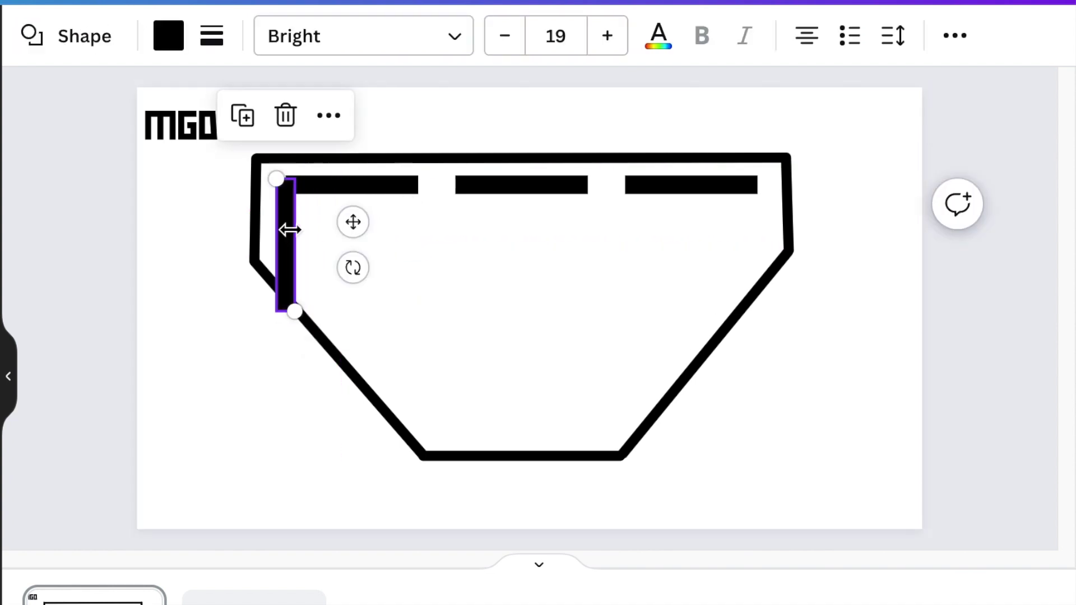
# - Duplicate the upright bar into a middle and a right leg under the first bar to form the letter M
pyautogui.press('Escape')
pyautogui.moveTo(291, 229); pyautogui.dragTo(406, 264)
pyautogui.click(305, 124)
pyautogui.press('Escape')
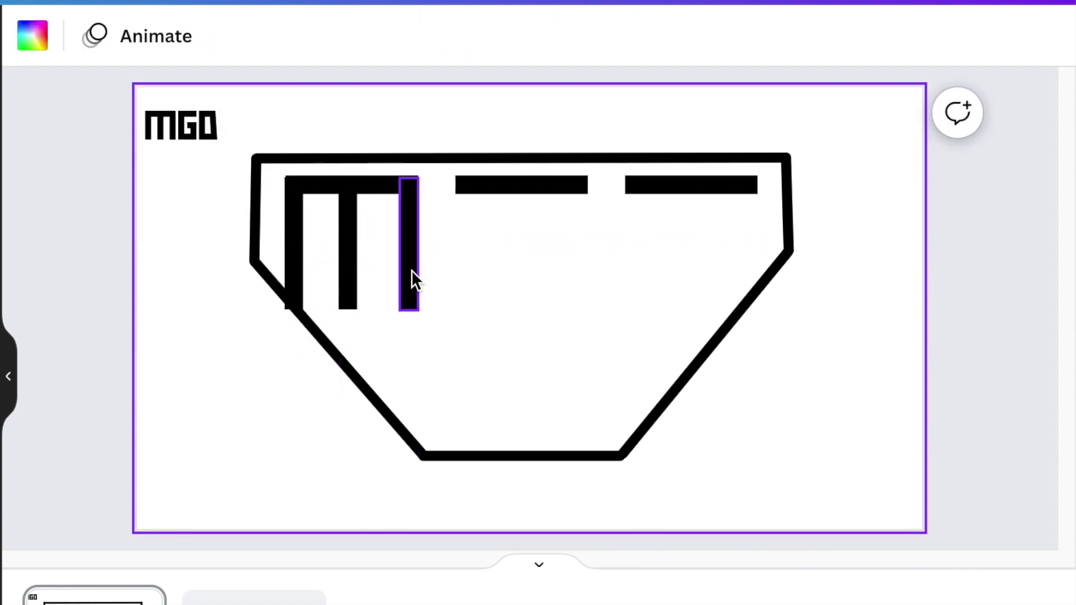
# - Lengthen the M's middle and left legs downward past the outline's left diagonal
pyautogui.click(411, 270)
pyautogui.scroll(5, 411, 270)
pyautogui.click(445, 269)
pyautogui.moveTo(463, 319); pyautogui.dragTo(464, 499)
pyautogui.click(330, 269)
pyautogui.moveTo(350, 319); pyautogui.dragTo(351, 377)
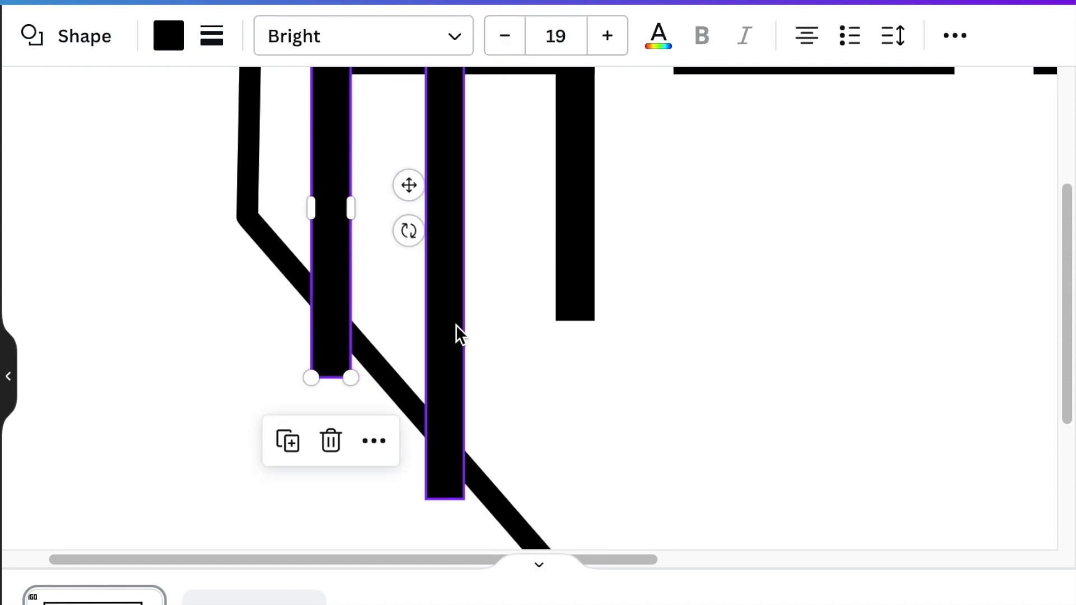
# - Lengthen the M's right leg downward until it passes the outline's bottom line
pyautogui.scroll(-3, 459, 337)
pyautogui.click(575, 123)
pyautogui.moveTo(594, 154); pyautogui.dragTo(586, 502)
pyautogui.press('Escape')
pyautogui.scroll(4, 586, 271)
pyautogui.scroll(-4, 586, 271)
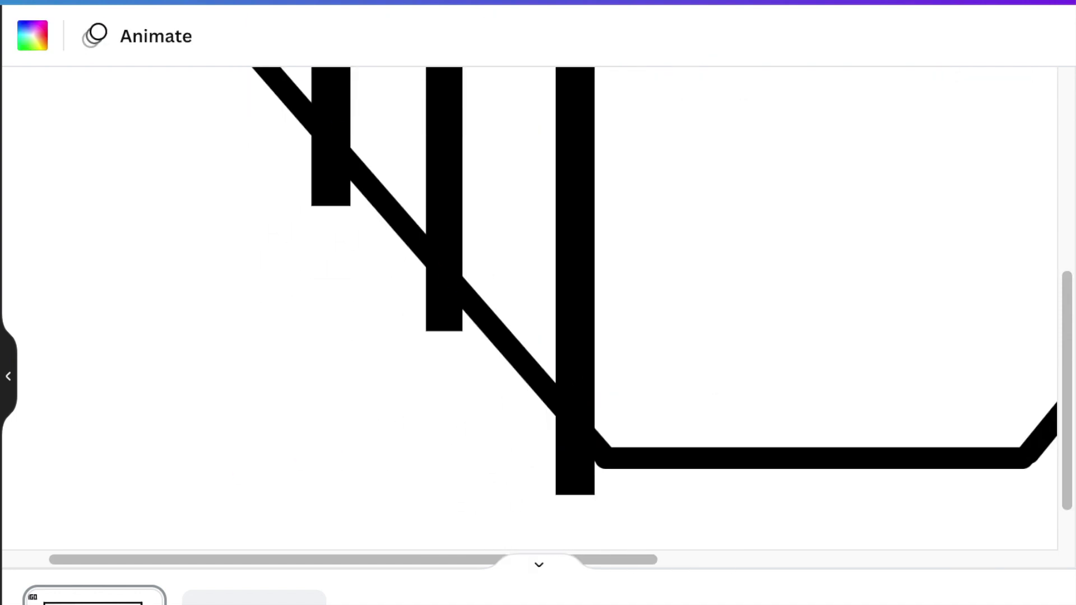
# - Duplicate the second bar, rotate the copy upright at its left end and lengthen it into the G's stem
pyautogui.scroll(-4, 529, 308)
pyautogui.click(543, 123)
pyautogui.click(510, 206)
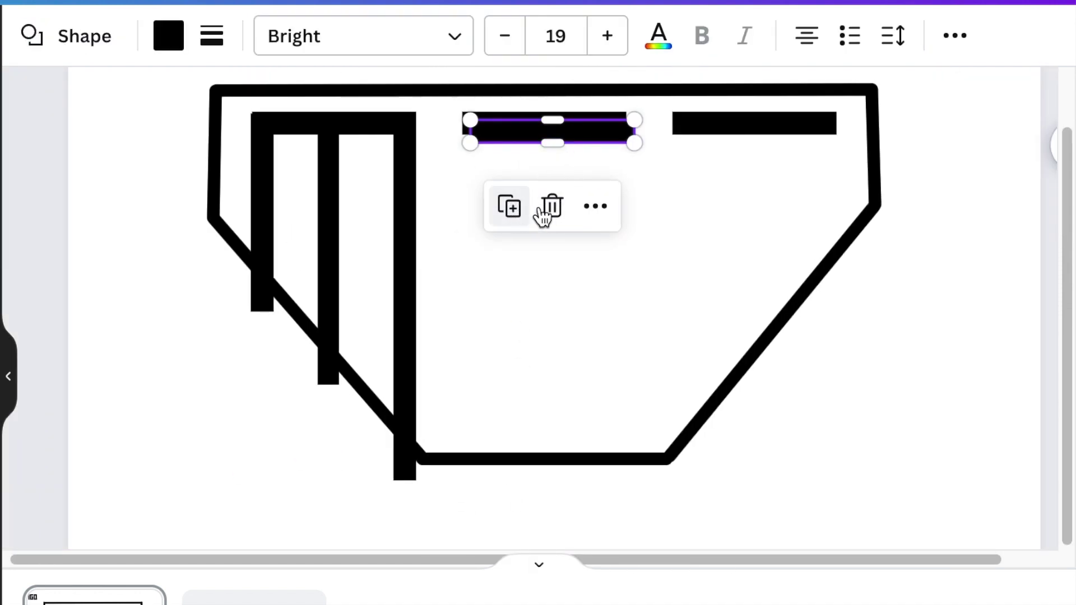
pyautogui.scroll(1, 594, 310)
pyautogui.moveTo(530, 249); pyautogui.dragTo(622, 202)
pyautogui.moveTo(621, 157); pyautogui.dragTo(538, 230)
pyautogui.moveTo(487, 325); pyautogui.dragTo(486, 459)
# - Add copies of the bar as the G's bottom stroke and as an upright rising from that stroke's right end
pyautogui.click(543, 171)
pyautogui.click(510, 104)
pyautogui.moveTo(575, 249); pyautogui.dragTo(476, 439)
pyautogui.click(510, 388)
pyautogui.moveTo(486, 486); pyautogui.dragTo(546, 405)
# - Duplicate the G's top bar, place the copy on its right upright and shorten it into the inner crossbar
pyautogui.click(543, 171)
pyautogui.click(510, 103)
pyautogui.moveTo(575, 249); pyautogui.dragTo(571, 385)
pyautogui.moveTo(463, 312); pyautogui.dragTo(532, 313)
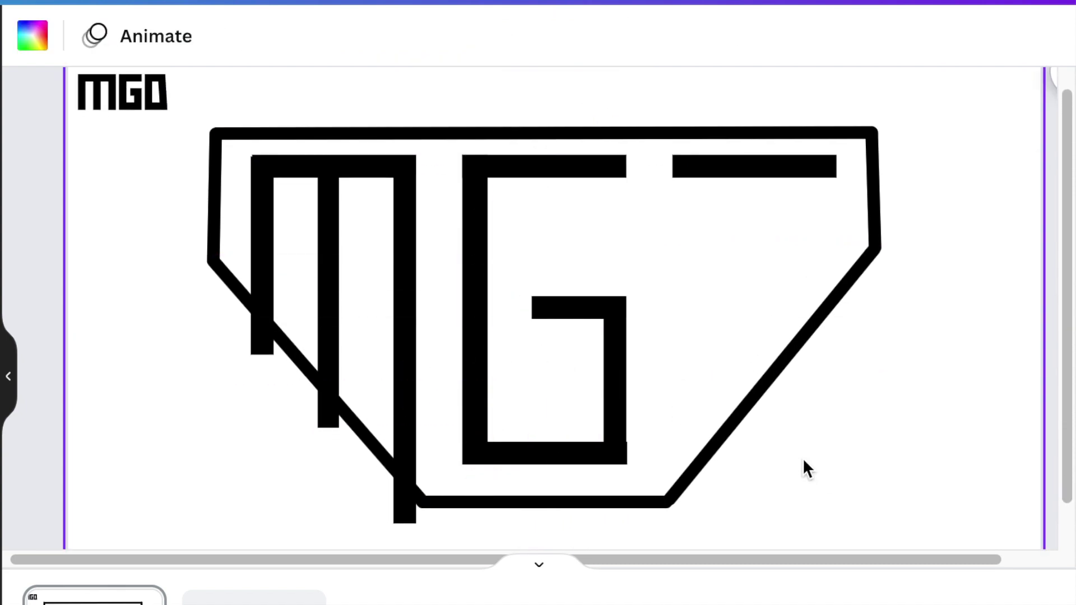
# - Duplicate the third bar, turn the copy upright at its left end and lengthen it to about 536
pyautogui.click(754, 167)
pyautogui.click(721, 253)
pyautogui.moveTo(741, 244); pyautogui.dragTo(807, 187)
pyautogui.moveTo(831, 149); pyautogui.dragTo(754, 212)
pyautogui.scroll(-1, 753, 211)
pyautogui.moveTo(696, 278); pyautogui.dragTo(696, 381)
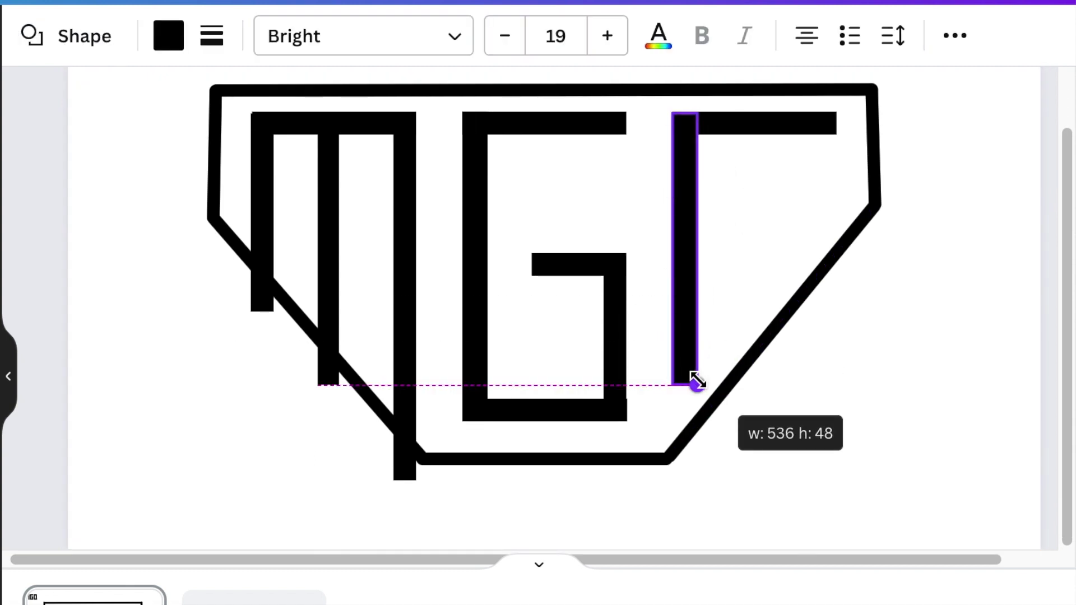
# - Add a shortened upright copy under the third bar's right end for the D's right side
pyautogui.moveTo(766, 294); pyautogui.dragTo(835, 250)
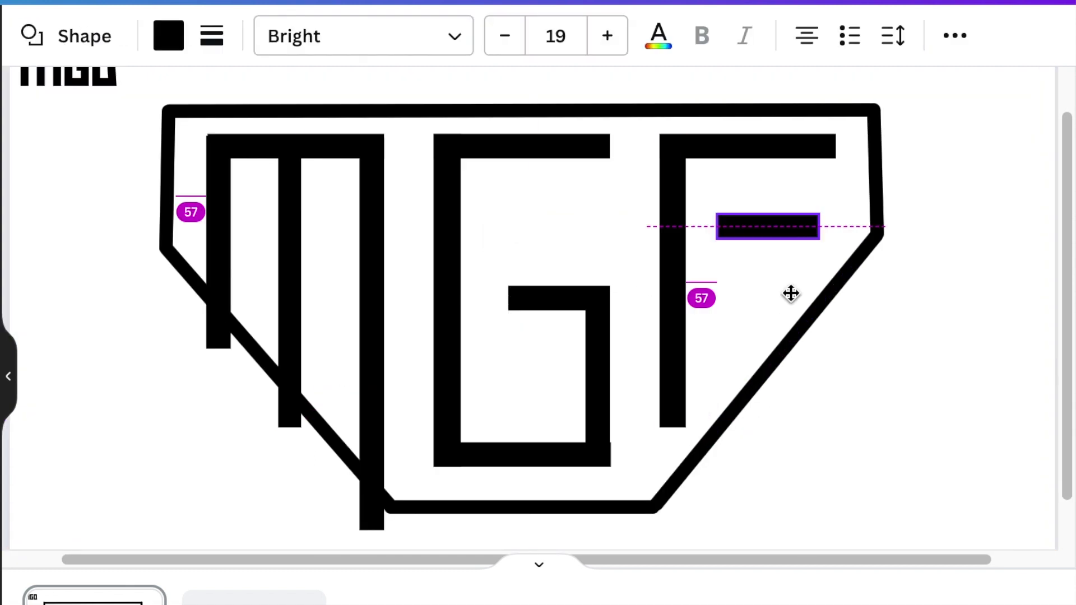
pyautogui.moveTo(834, 203); pyautogui.dragTo(888, 166)
pyautogui.moveTo(823, 238); pyautogui.dragTo(835, 200)
pyautogui.click(811, 475)
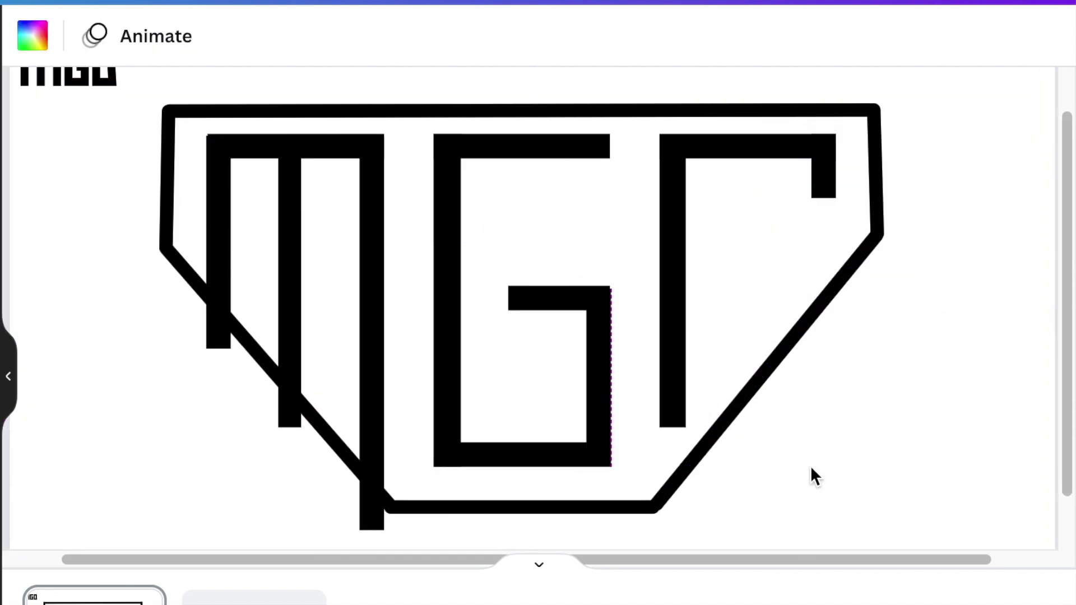
# - Duplicate the M's middle leg and rotate the copy over the D, parallel to the outline's right diagonal
pyautogui.click(290, 280)
pyautogui.hotkey('ctrl', 'd')
pyautogui.moveTo(376, 256)
pyautogui.mouseDown()
pyautogui.moveTo(843, 316)
pyautogui.moveTo(848, 300)
pyautogui.mouseUp()
pyautogui.scroll(3, 847, 300)
pyautogui.moveTo(961, 372)
pyautogui.mouseDown()
pyautogui.moveTo(915, 377)
pyautogui.moveTo(905, 317)
pyautogui.moveTo(947, 342)
pyautogui.mouseUp()
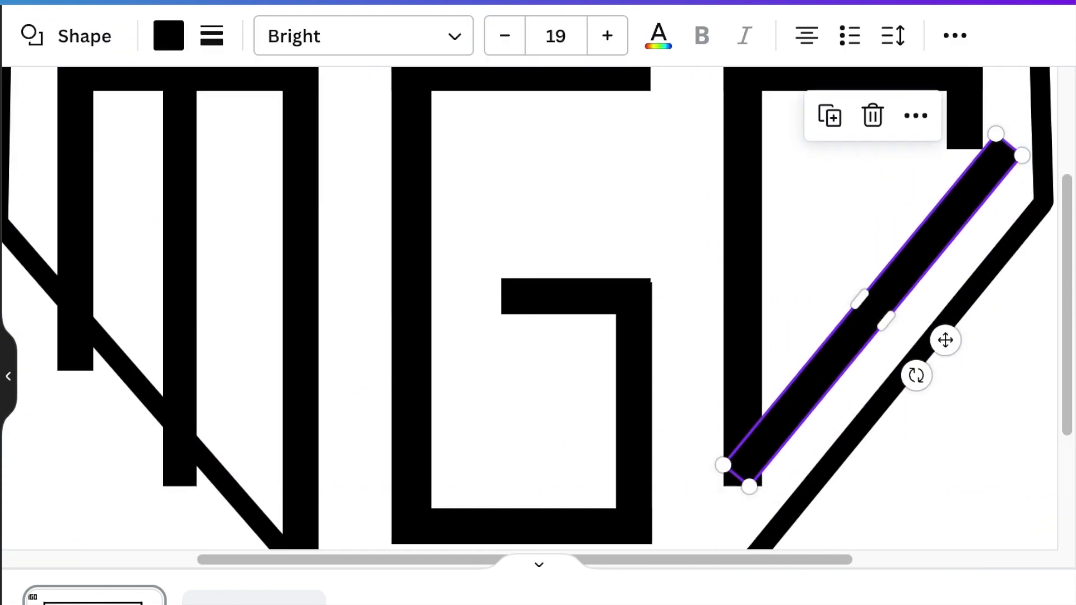
# - Nudge and fine-rotate the D's diagonal stroke so it meets the bottom of the D's left stem
pyautogui.scroll(-4, 946, 341)
pyautogui.moveTo(761, 372); pyautogui.dragTo(766, 368)
pyautogui.moveTo(796, 330)
pyautogui.mouseDown()
pyautogui.moveTo(786, 325)
pyautogui.moveTo(788, 345)
pyautogui.mouseUp()
pyautogui.moveTo(759, 385); pyautogui.dragTo(764, 389)
# - Lengthen the D's short right upright downward until it meets the diagonal stroke
pyautogui.click(778, 199)
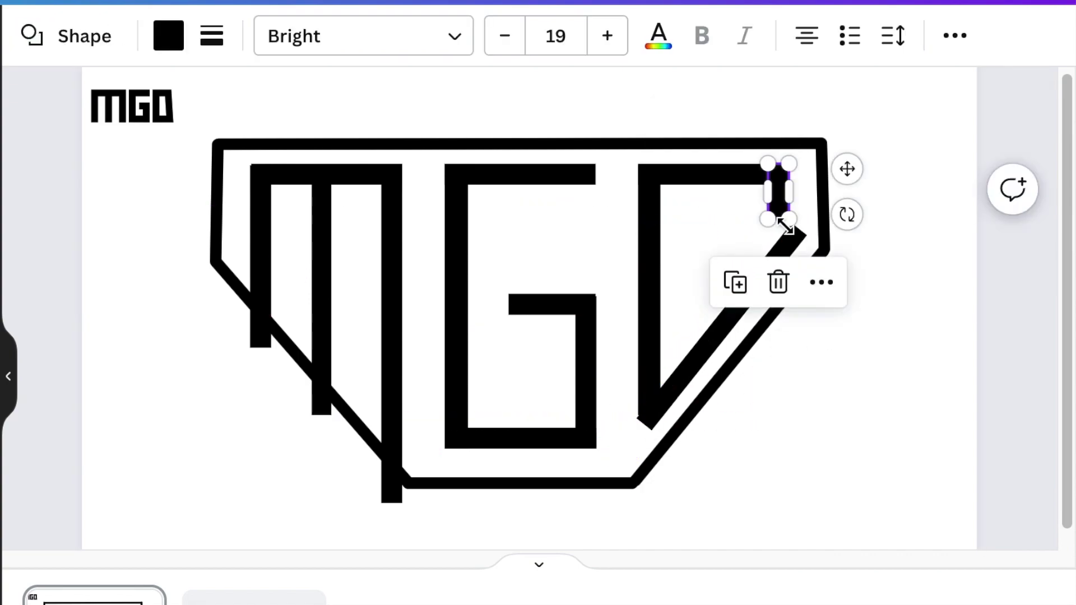
pyautogui.moveTo(784, 223); pyautogui.dragTo(779, 255)
pyautogui.click(775, 256)
pyautogui.click(840, 373)
# - Shift the D's left stem slightly outward and lengthen it to meet the diagonal stroke's lower end
pyautogui.click(649, 314)
pyautogui.moveTo(648, 314); pyautogui.dragTo(645, 314)
pyautogui.click(792, 442)
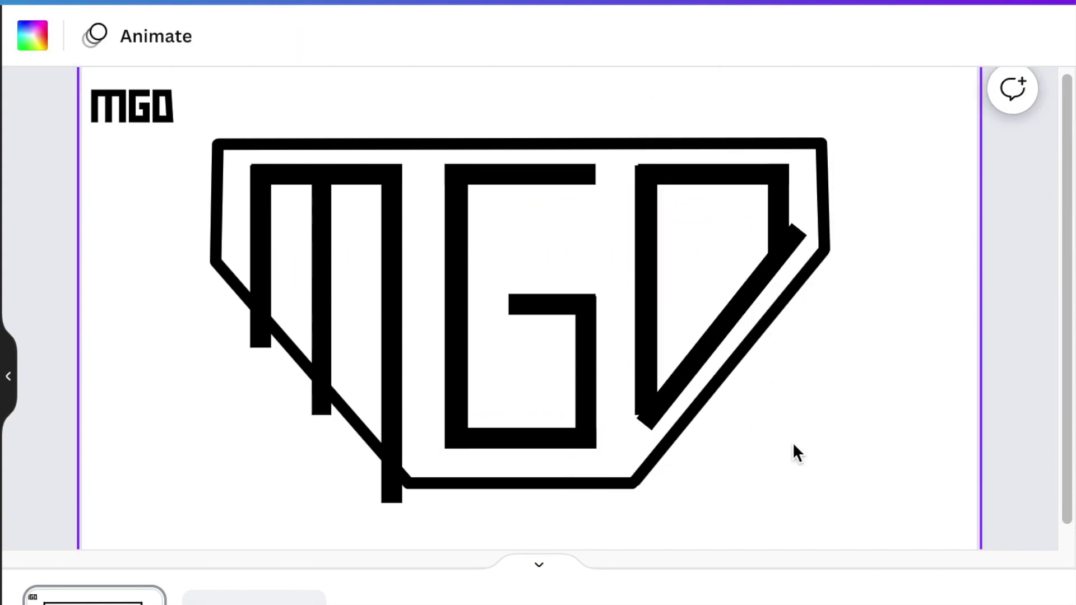
pyautogui.scroll(3, 711, 303)
pyautogui.click(597, 426)
pyautogui.moveTo(614, 500); pyautogui.dragTo(614, 504)
pyautogui.click(665, 447)
pyautogui.click(869, 490)
pyautogui.scroll(-2, 869, 489)
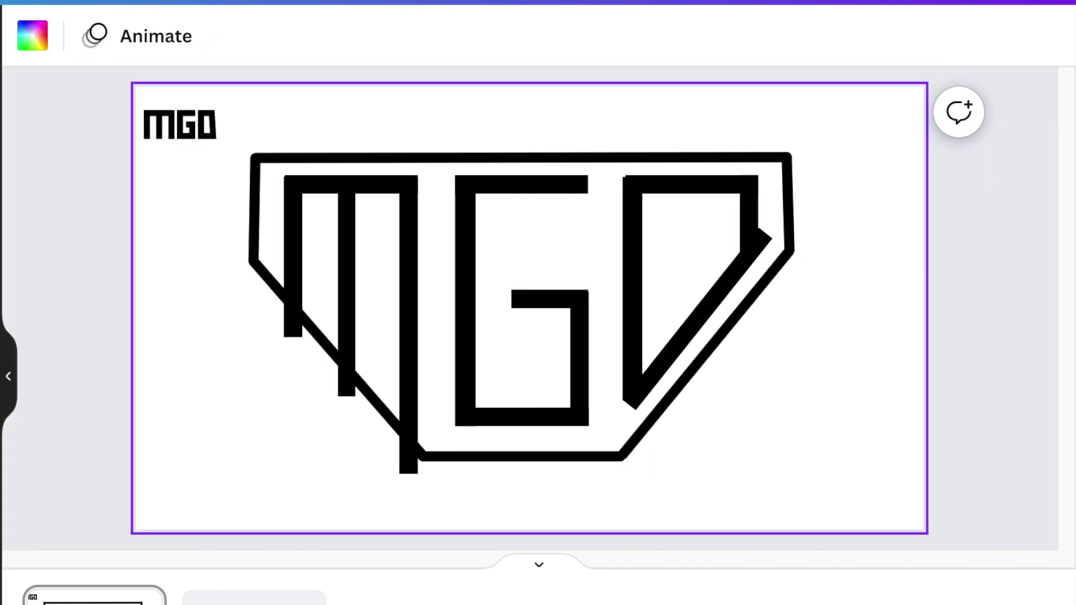
# - Shorten the D's diagonal stroke at its upper end so it sits flush with the right upright
pyautogui.click(749, 219)
pyautogui.click(833, 378)
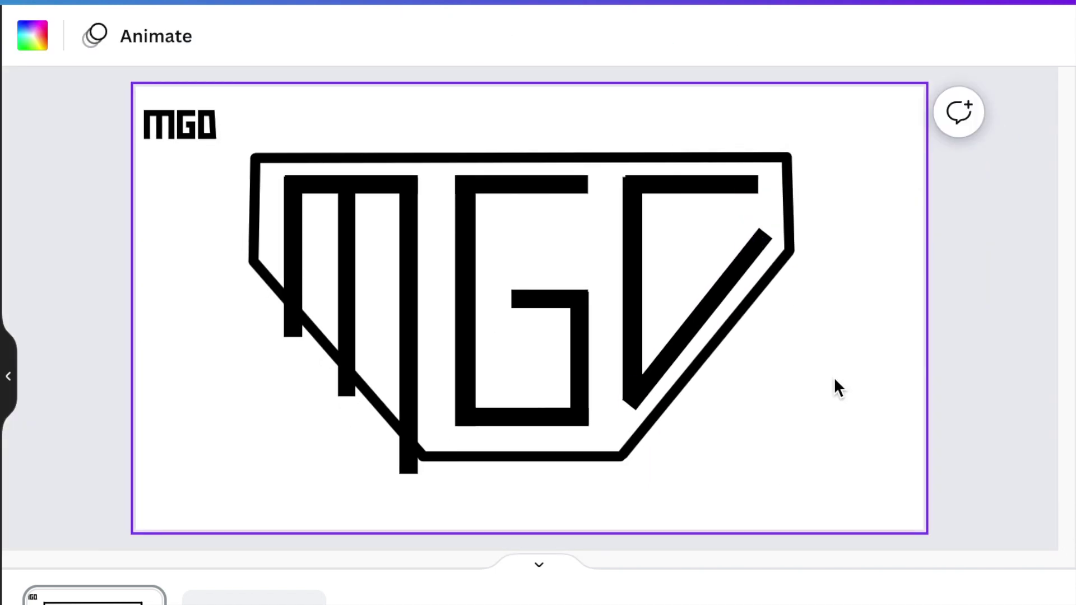
pyautogui.click(745, 250)
pyautogui.scroll(3, 667, 554)
pyautogui.hscroll(3, 667, 555)
pyautogui.moveTo(731, 262); pyautogui.dragTo(689, 298)
pyautogui.click(852, 462)
pyautogui.scroll(-2, 813, 442)
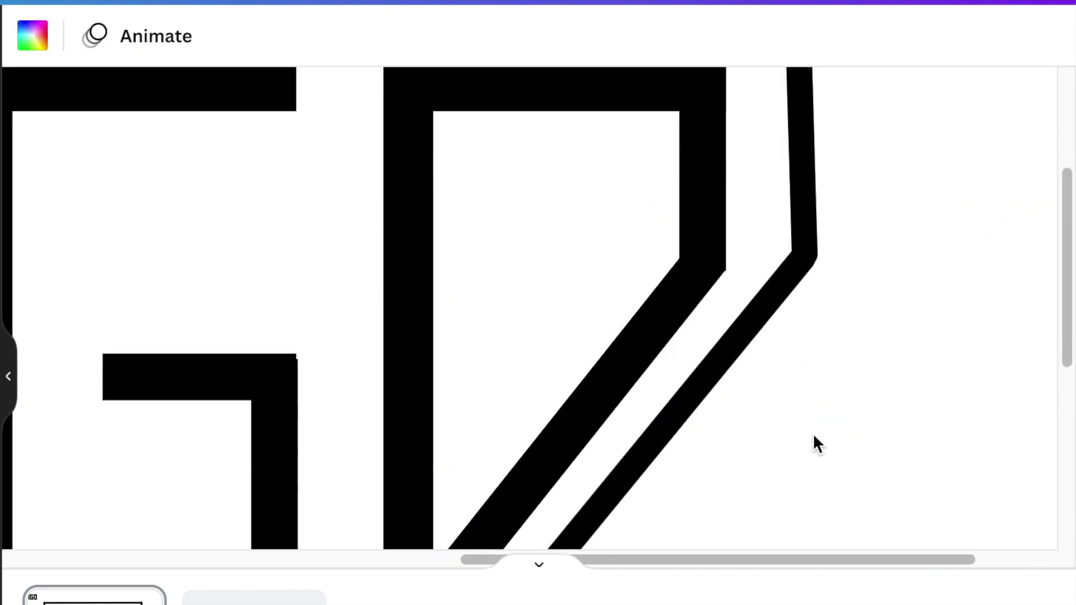
pyautogui.scroll(-2, 812, 443)
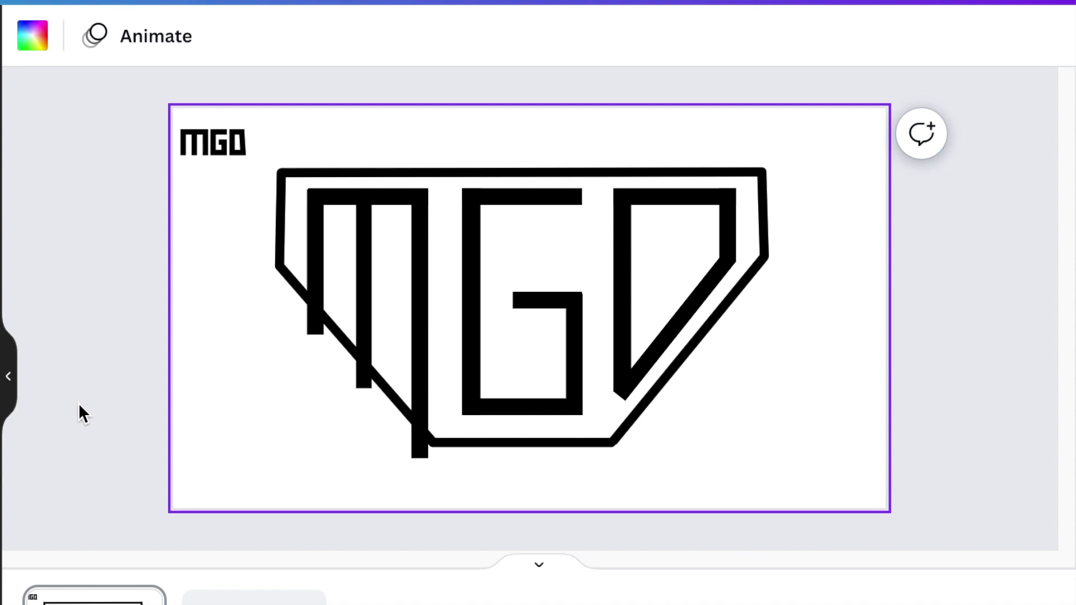
# - Add a square filled with white and move it below the M's left legs
pyautogui.hotkey('ctrl', 'v')
pyautogui.click(168, 36)
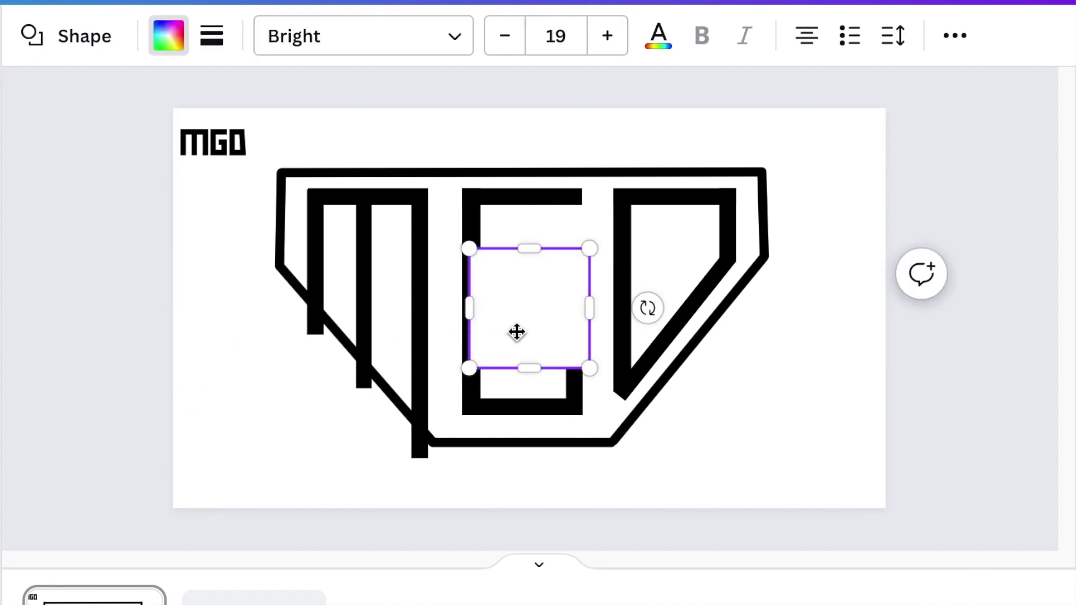
pyautogui.moveTo(516, 332); pyautogui.dragTo(306, 411)
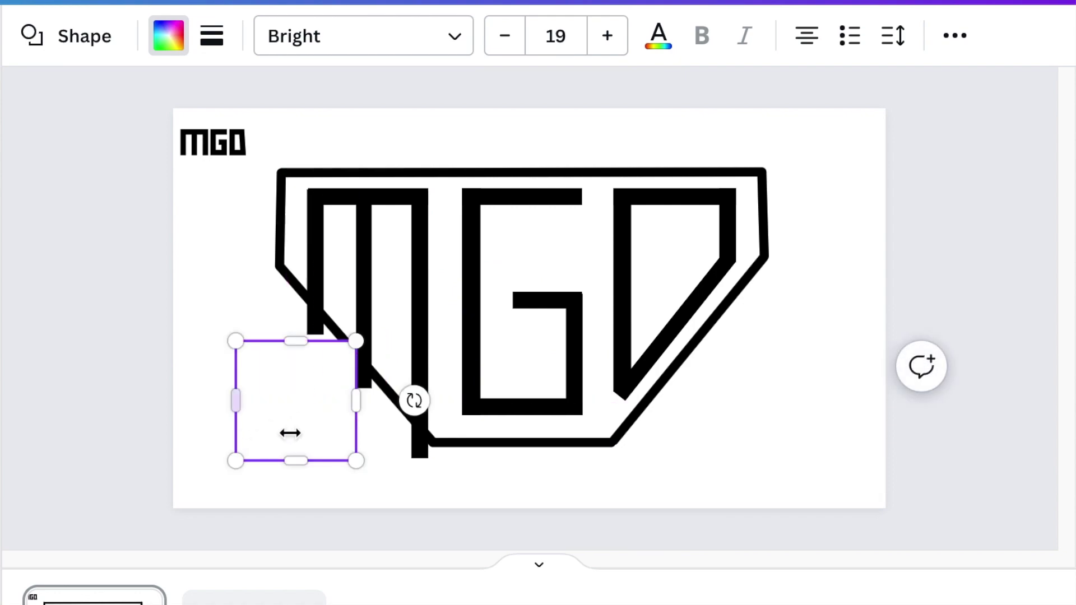
# - Rotate the white square to match the left diagonal's slope and position it over the left and middle leg ends
pyautogui.moveTo(413, 401); pyautogui.dragTo(371, 370)
pyautogui.click(371, 371)
pyautogui.click(272, 412)
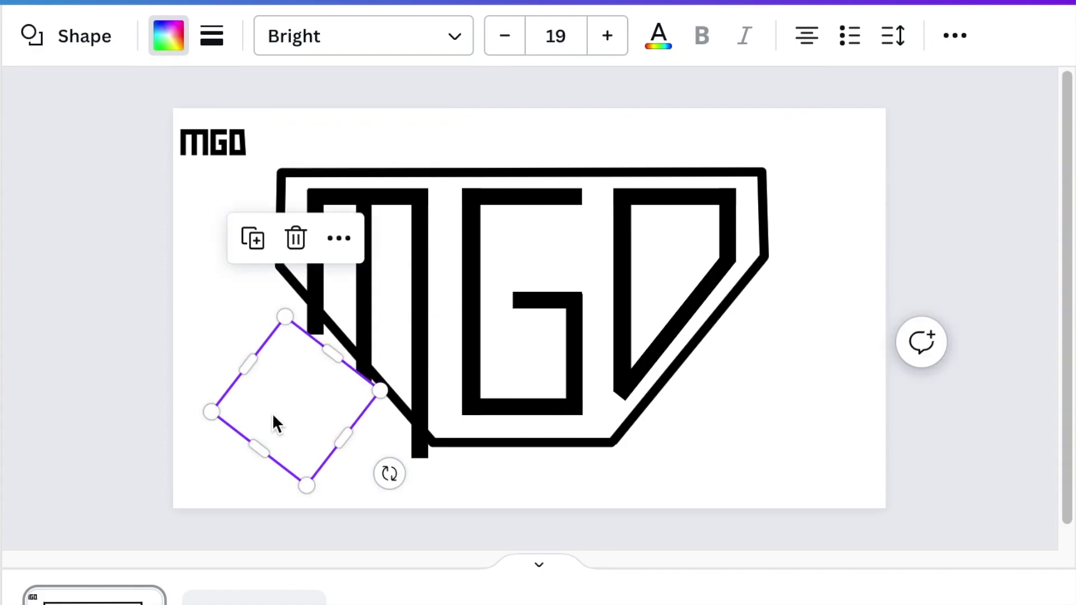
pyautogui.moveTo(273, 416); pyautogui.dragTo(287, 375)
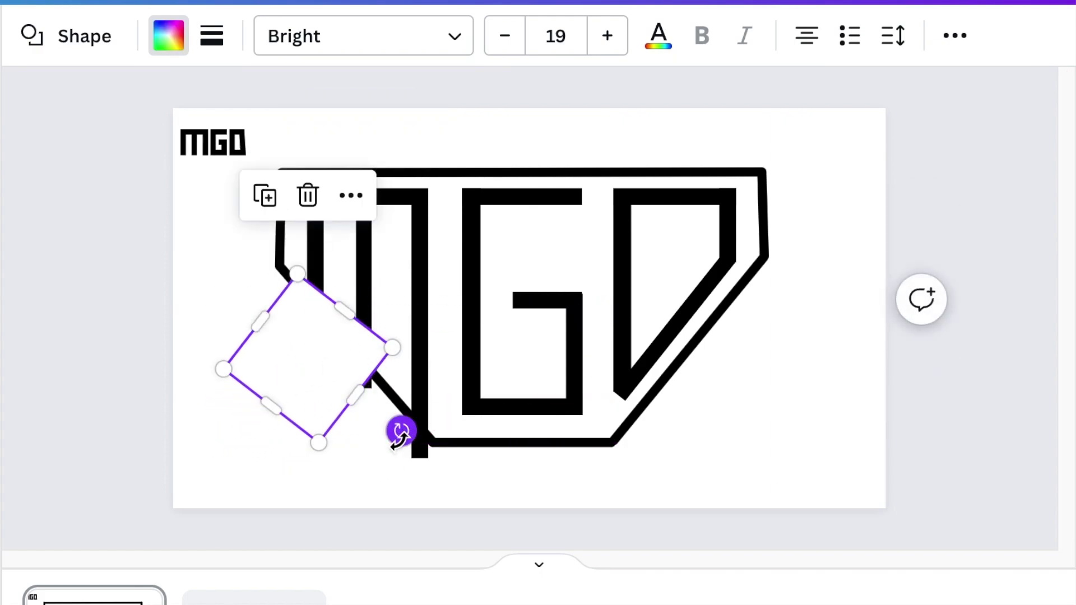
pyautogui.moveTo(401, 431); pyautogui.dragTo(388, 445)
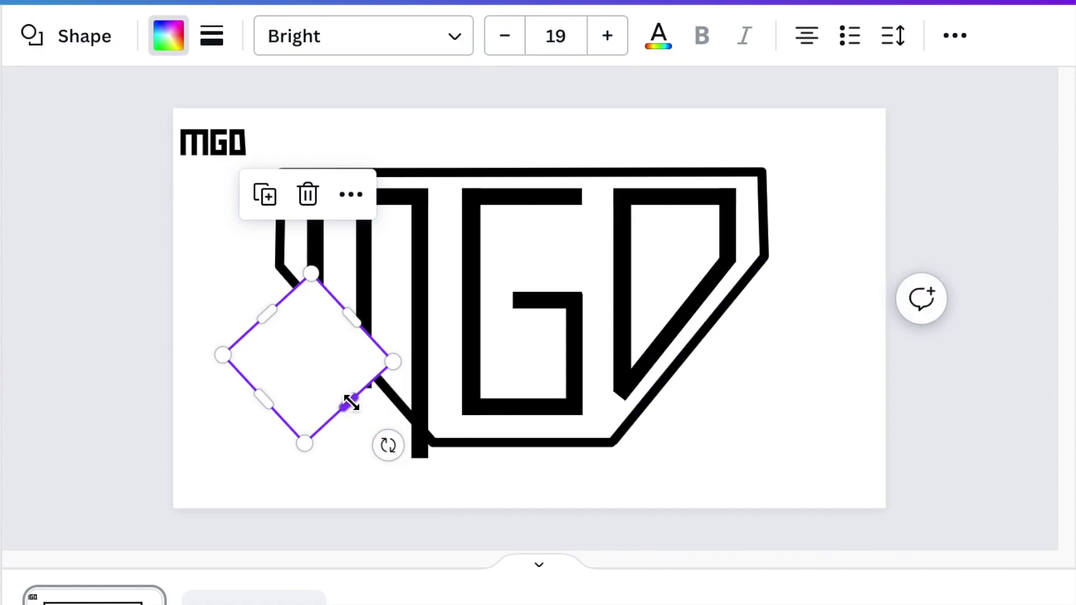
# - Stretch the white square along the diagonal to mask all three M leg ends, and shorten the M's right leg
pyautogui.moveTo(369, 434); pyautogui.dragTo(396, 468)
pyautogui.moveTo(266, 315); pyautogui.dragTo(257, 302)
pyautogui.click(421, 445)
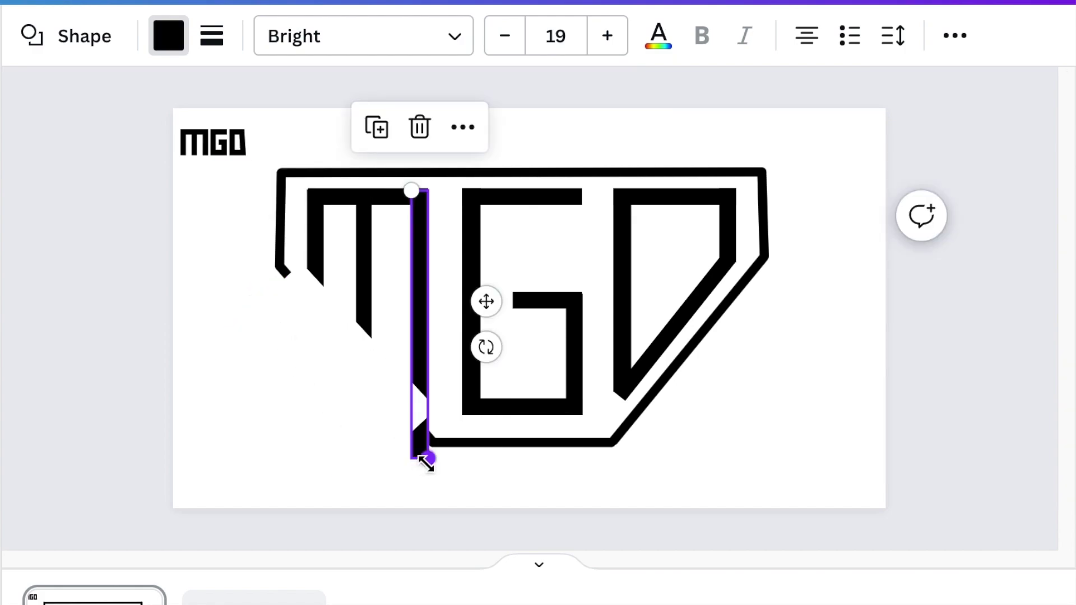
pyautogui.click(330, 418)
pyautogui.moveTo(437, 408); pyautogui.dragTo(461, 430)
pyautogui.moveTo(358, 393); pyautogui.dragTo(345, 387)
# - Send the white masking rectangle backward one layer
pyautogui.click(954, 37)
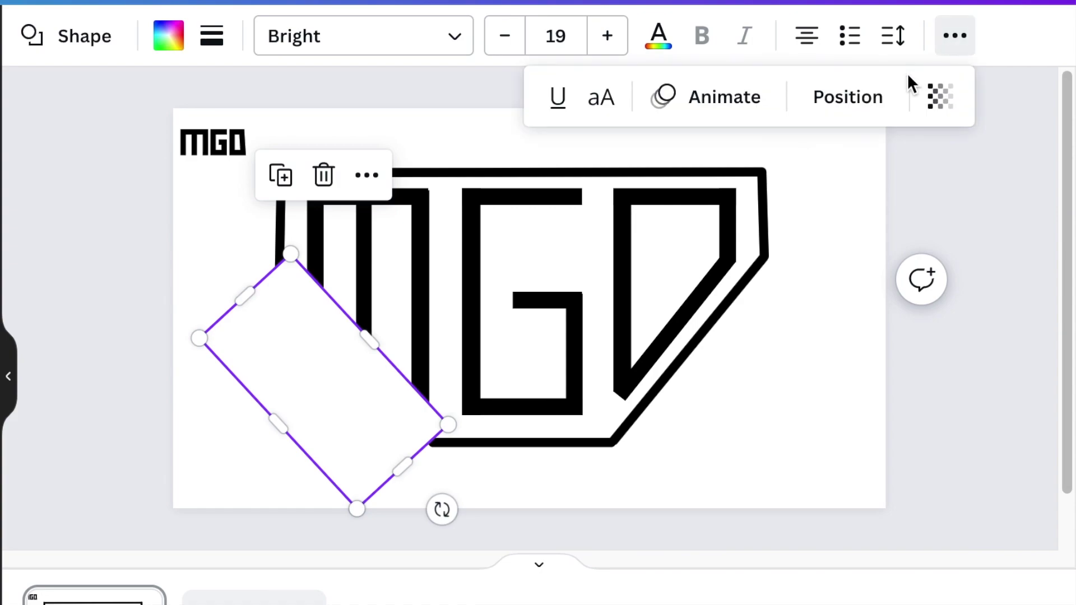
pyautogui.click(843, 107)
pyautogui.click(793, 166)
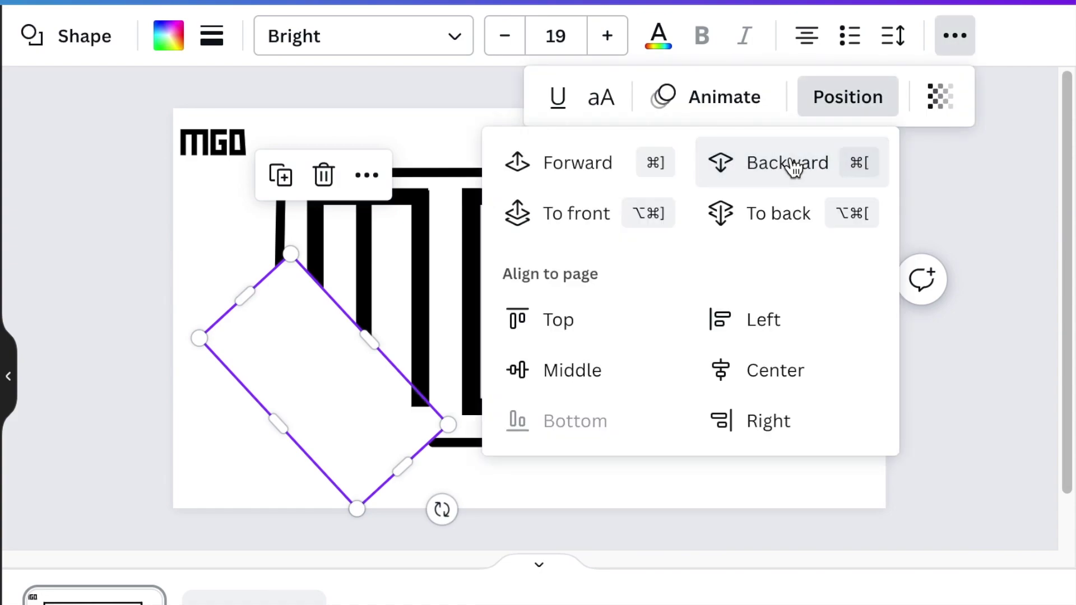
pyautogui.click(501, 463)
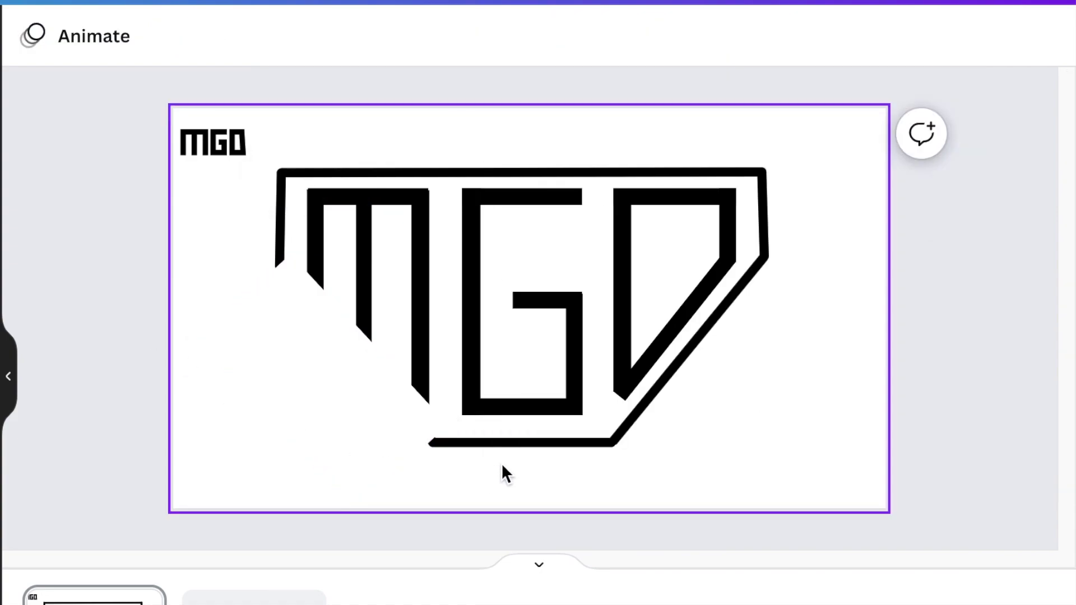
# - Bring the outline's hidden left diagonal line forward, in front of the white masking rectangle
pyautogui.click(427, 444)
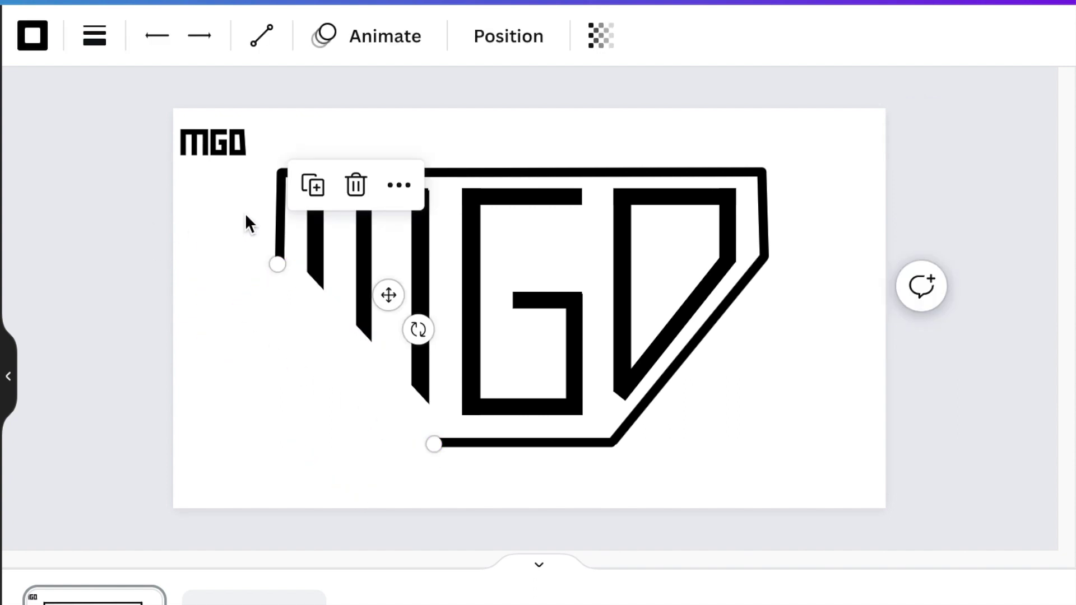
pyautogui.click(514, 36)
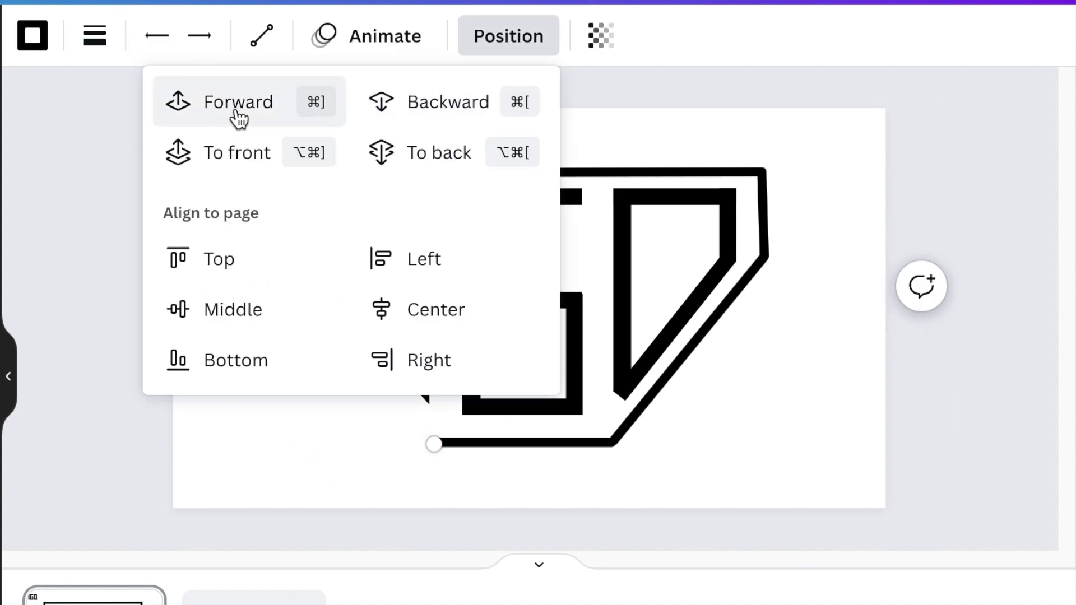
pyautogui.click(250, 113)
pyautogui.click(763, 504)
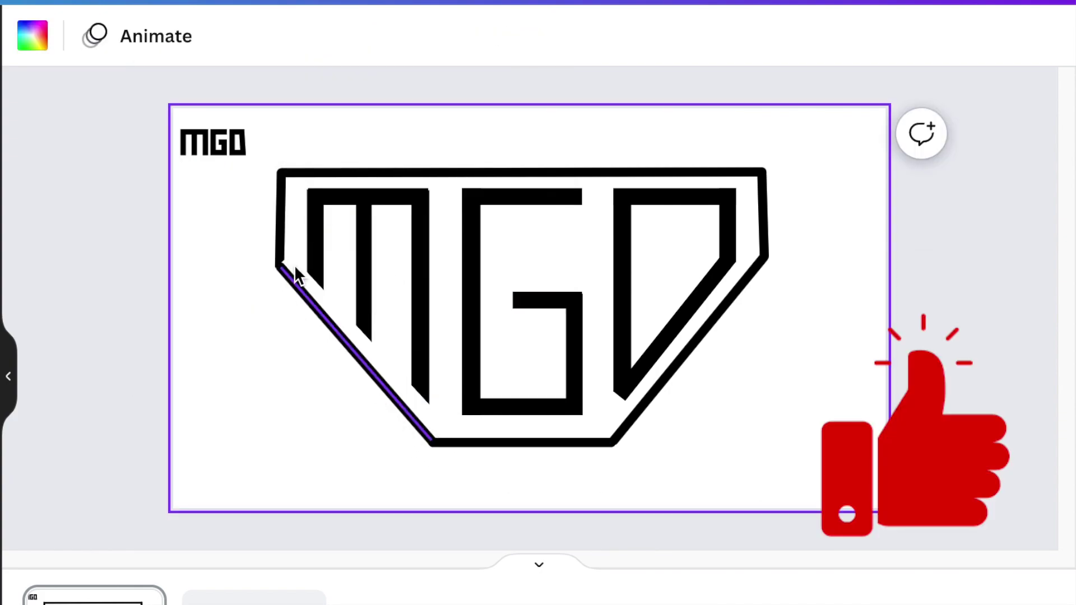
# - Trim the white rectangle's upper end to uncover the outline's left corner, and rotate it slightly to parallel the diagonal
pyautogui.click(279, 347)
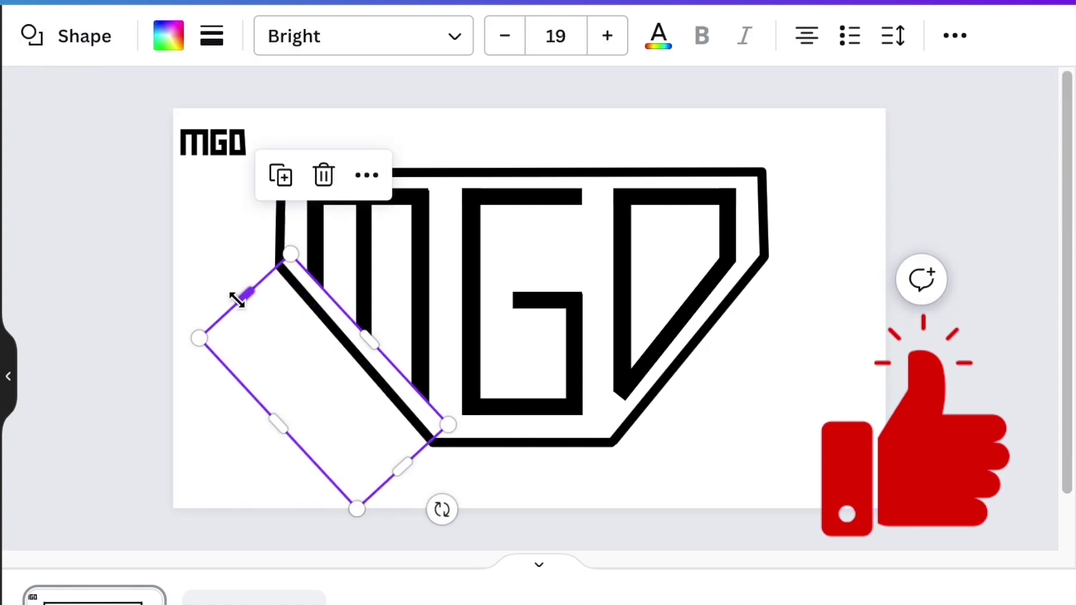
pyautogui.moveTo(239, 301); pyautogui.dragTo(246, 307)
pyautogui.click(164, 260)
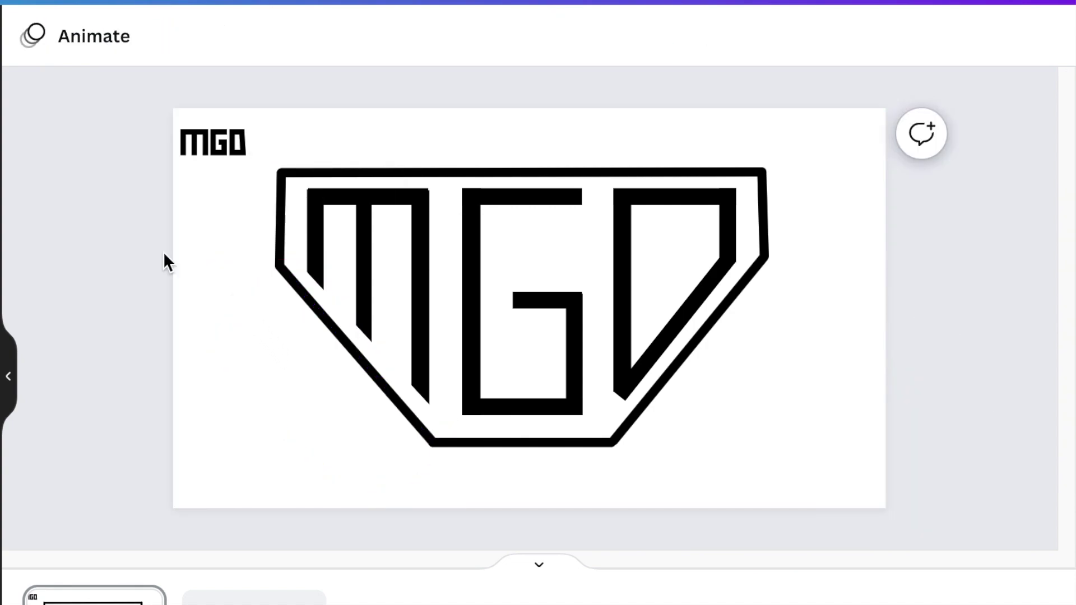
pyautogui.click(311, 399)
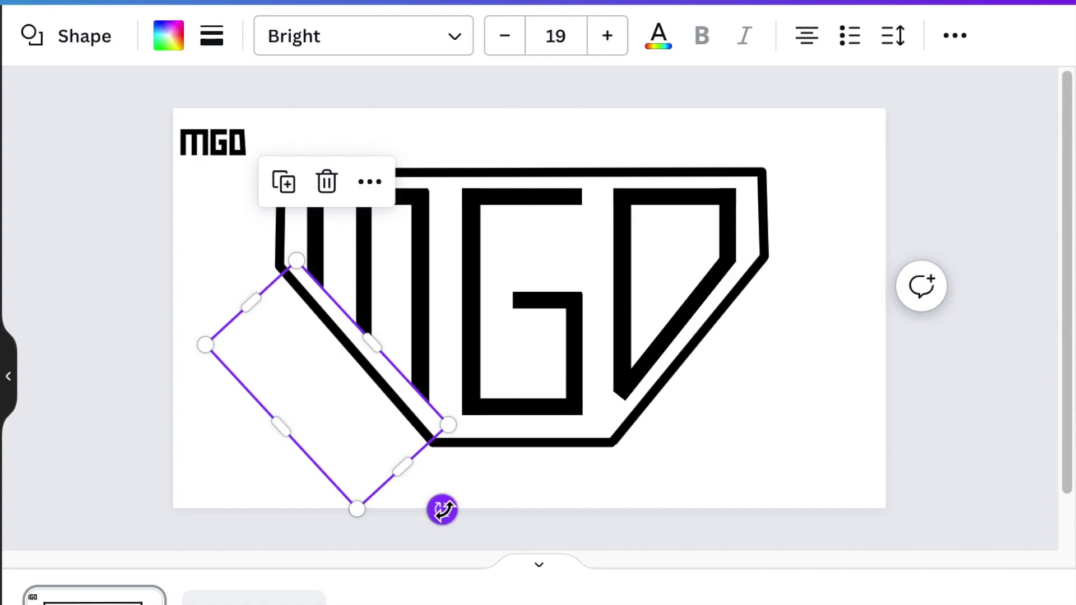
pyautogui.moveTo(440, 511); pyautogui.dragTo(438, 512)
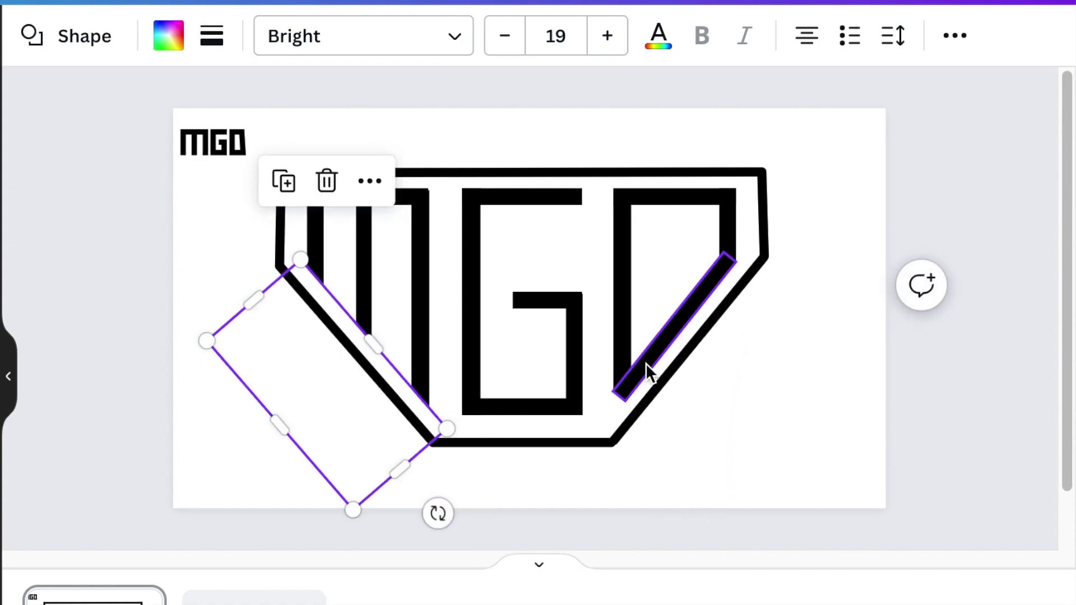
# - Delete the small MGD reference lettering from the corner of the page
pyautogui.click(726, 455)
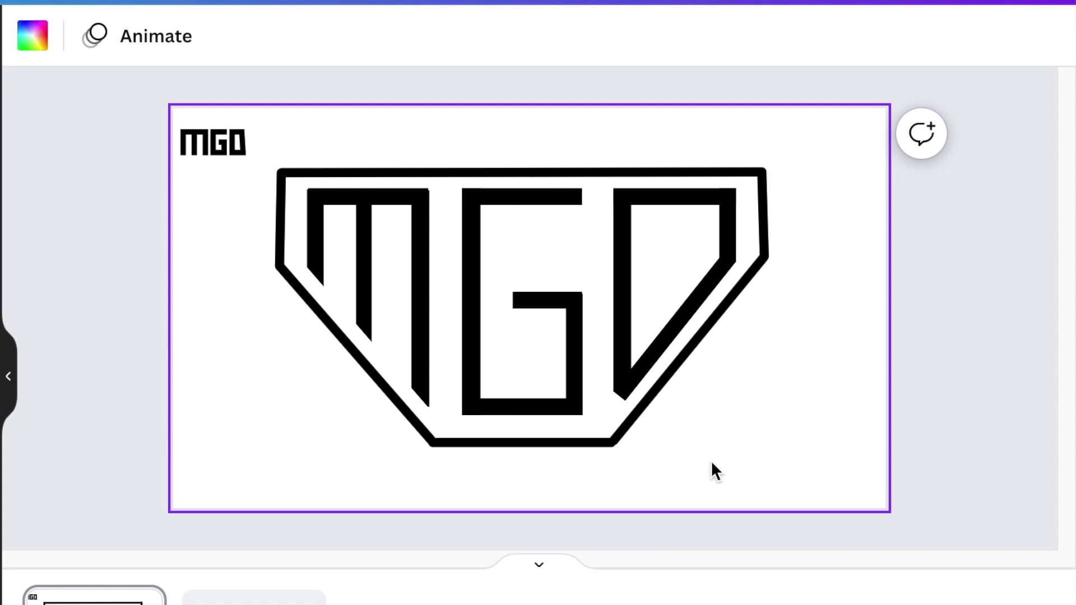
pyautogui.click(224, 161)
pyautogui.press('Delete')
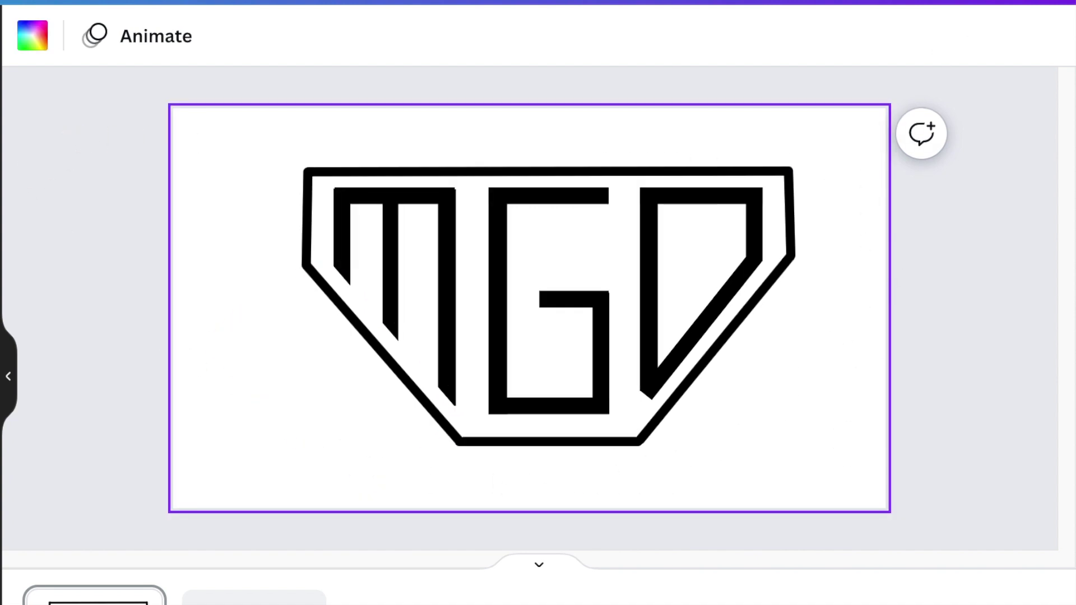
# - Download the logo as a PNG with a transparent background
pyautogui.click(997, 14)
pyautogui.scroll(-2, 972, 365)
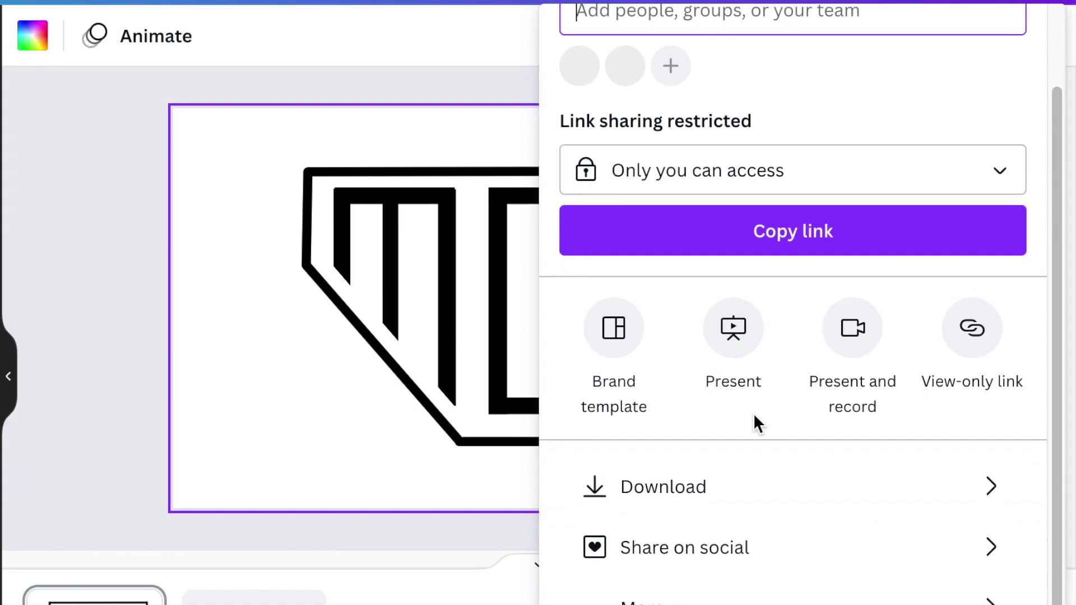
pyautogui.click(688, 489)
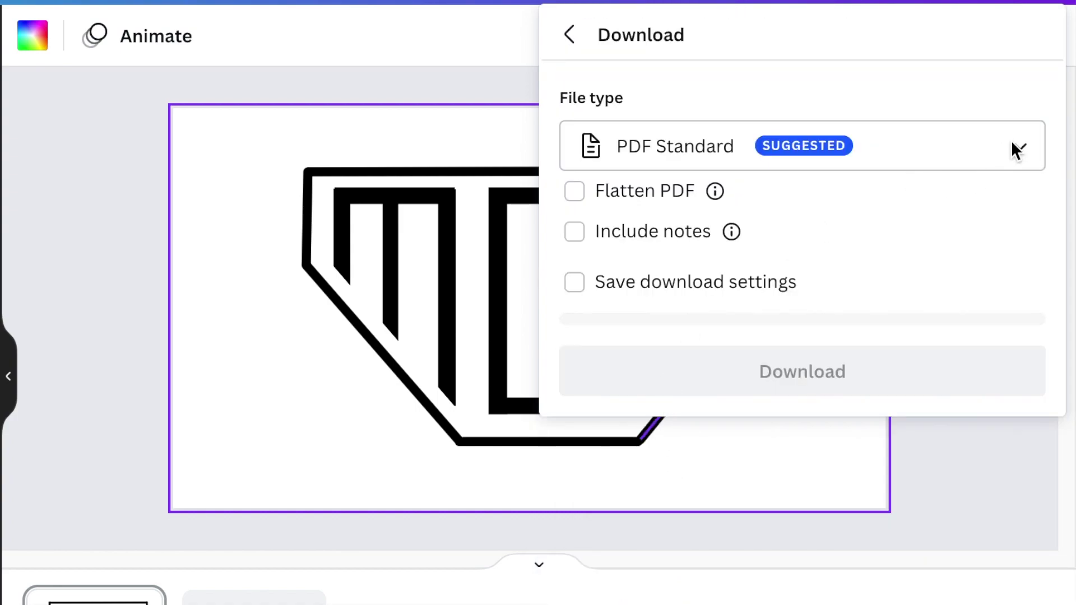
pyautogui.click(1020, 151)
pyautogui.click(1020, 152)
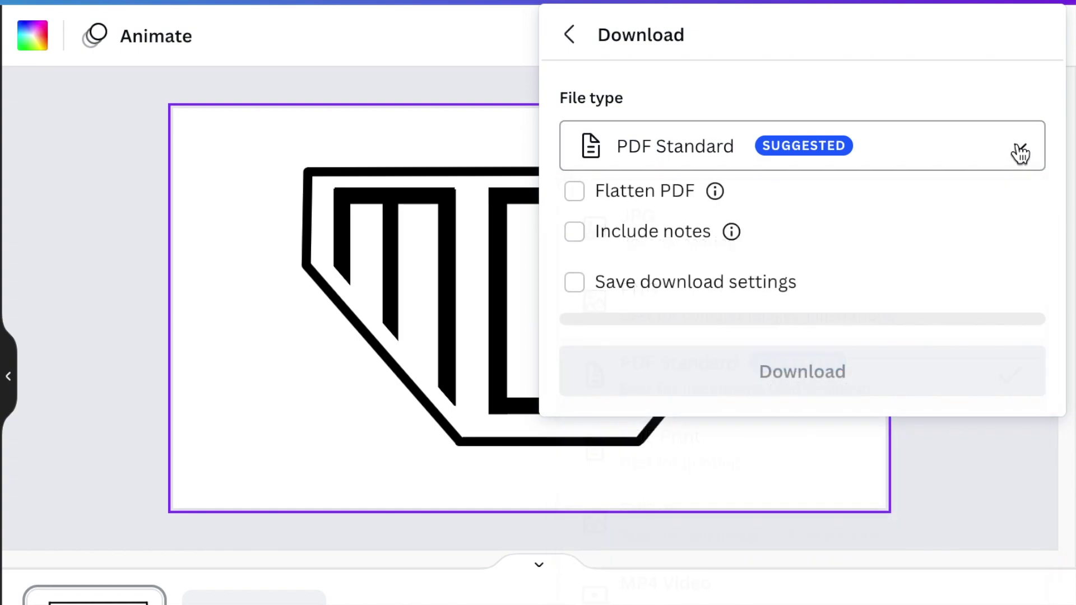
pyautogui.click(1020, 151)
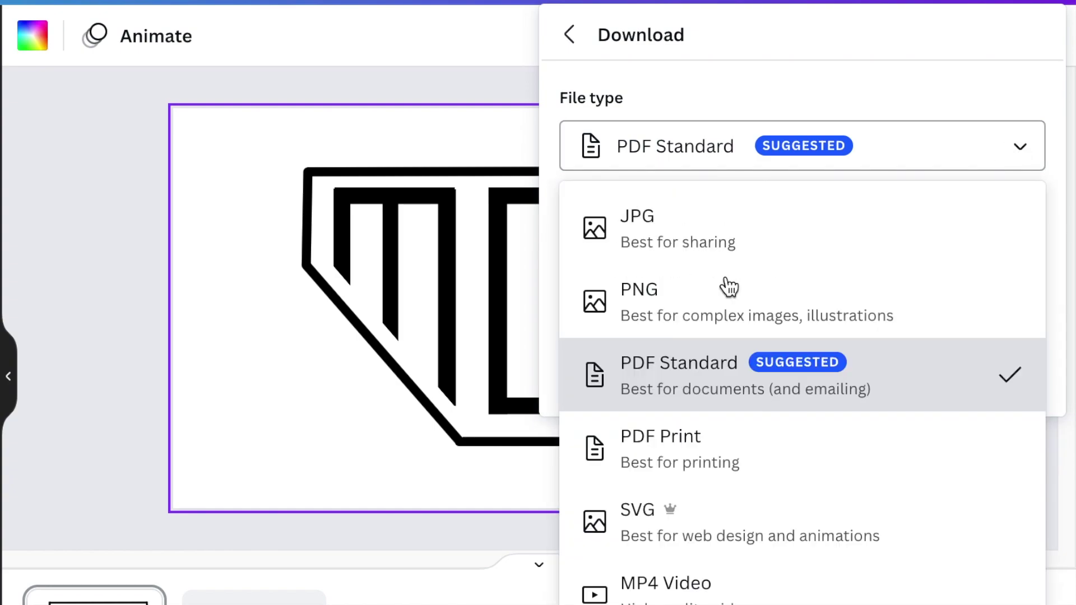
pyautogui.click(704, 307)
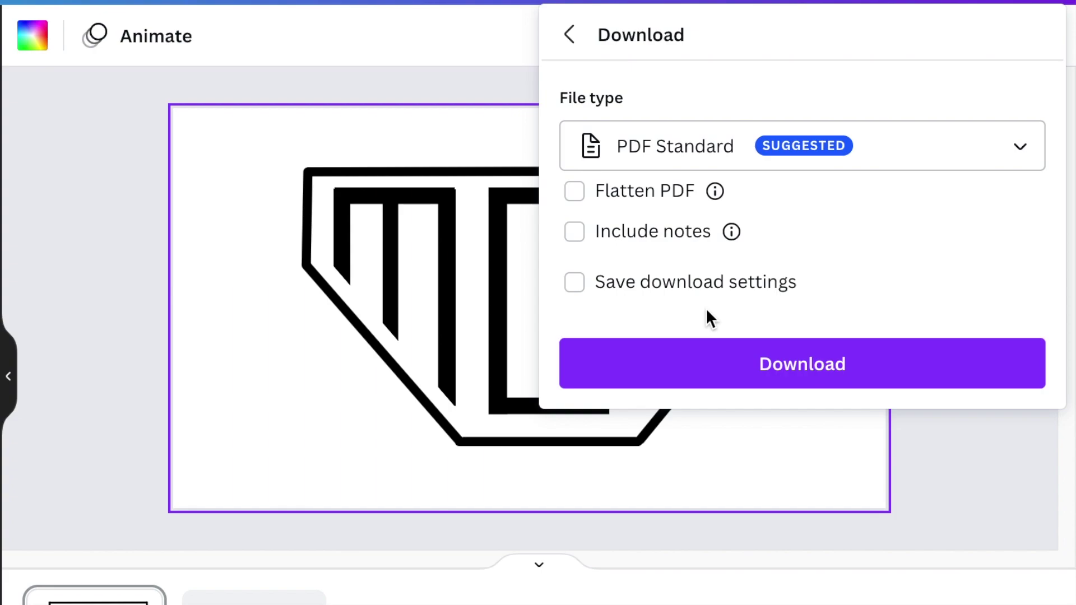
pyautogui.click(1025, 149)
pyautogui.click(588, 324)
pyautogui.click(586, 314)
pyautogui.click(820, 472)
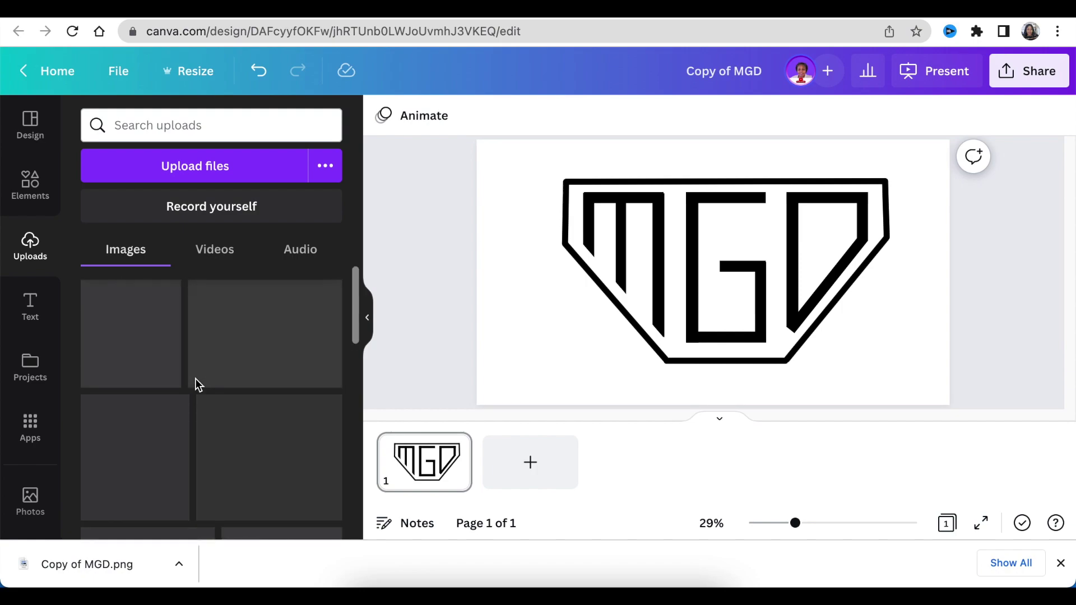
# - Add a blank second page and place the uploaded transparent MGD logo image on it
pyautogui.click(530, 461)
pyautogui.click(530, 478)
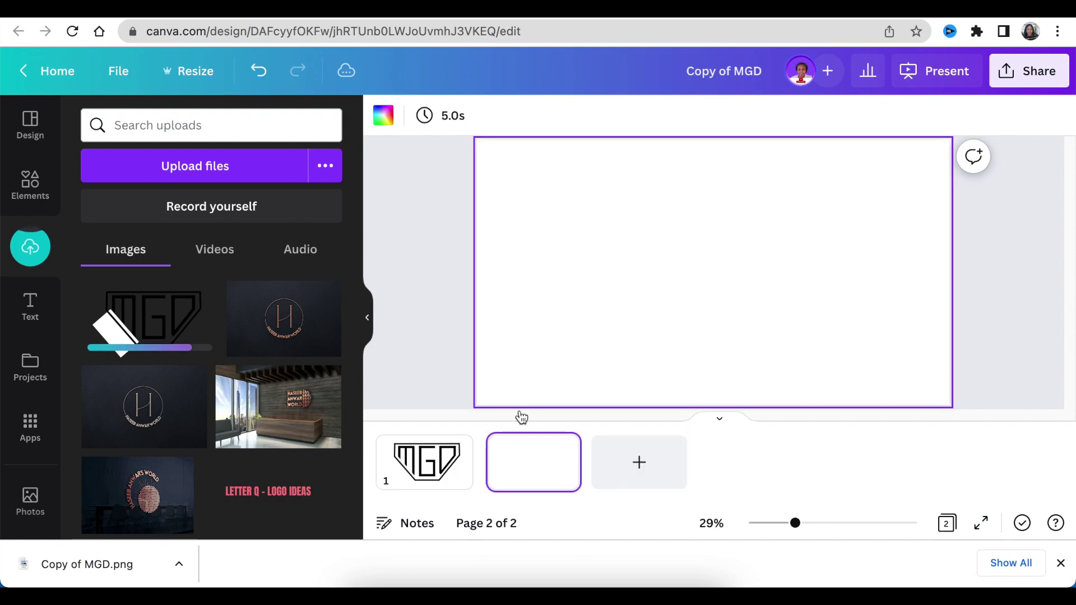
pyautogui.click(171, 335)
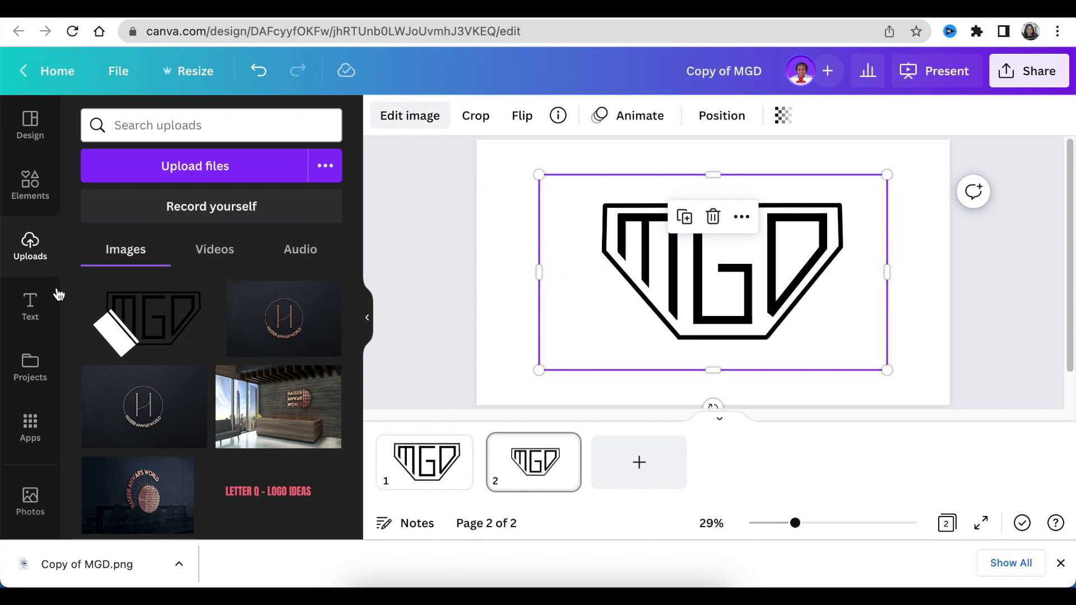
# - Apply the BG Remover effect to the placed MGD logo image
pyautogui.click(411, 116)
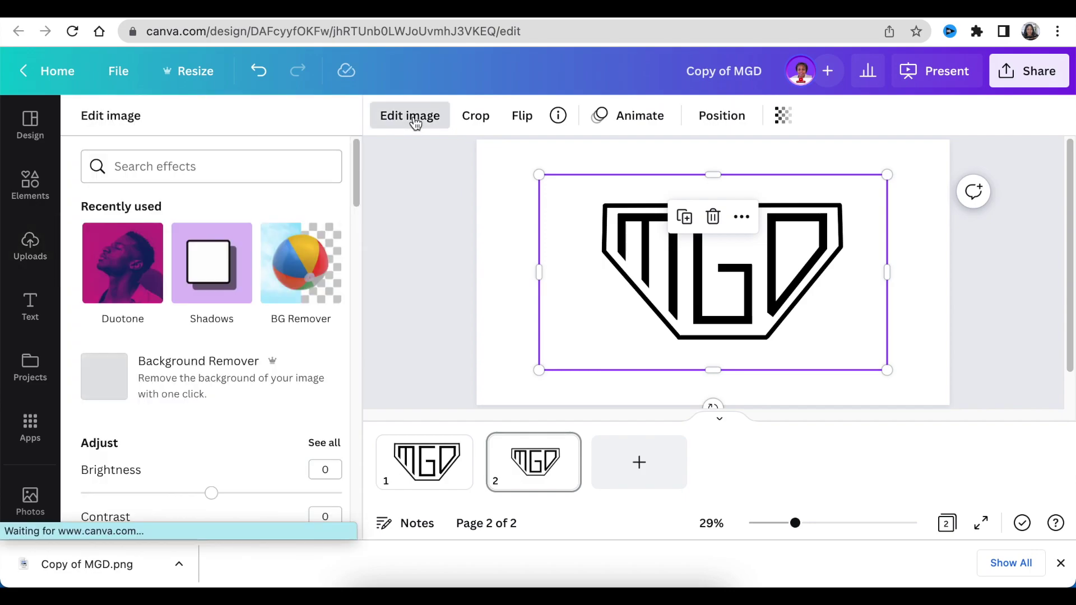
pyautogui.click(312, 272)
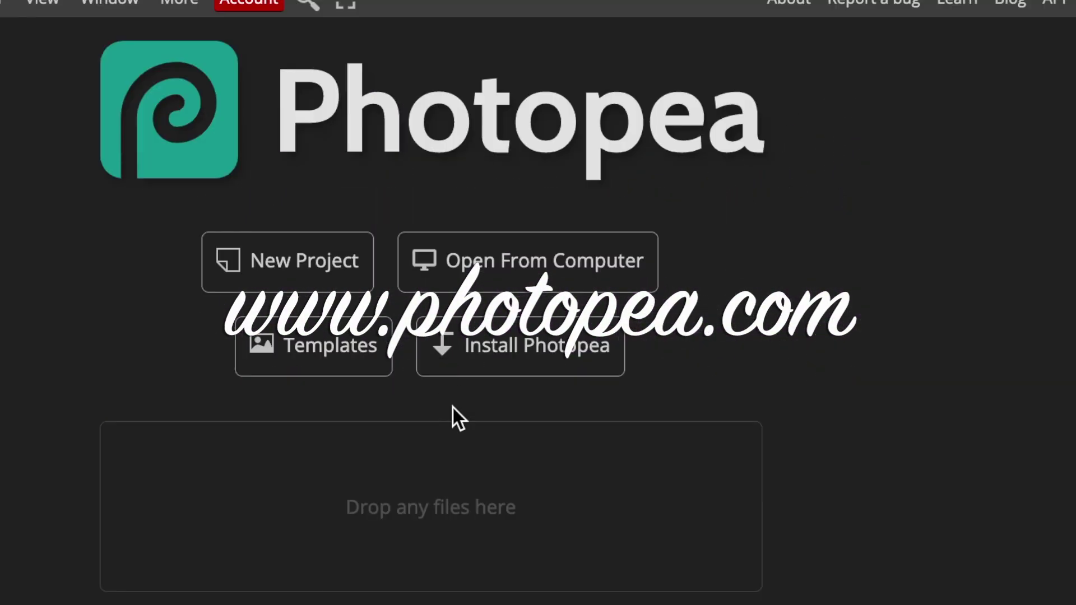
# - In Photopea, browse the mockup templates and open the Stainless Steel Logo Mockup
pyautogui.click(312, 352)
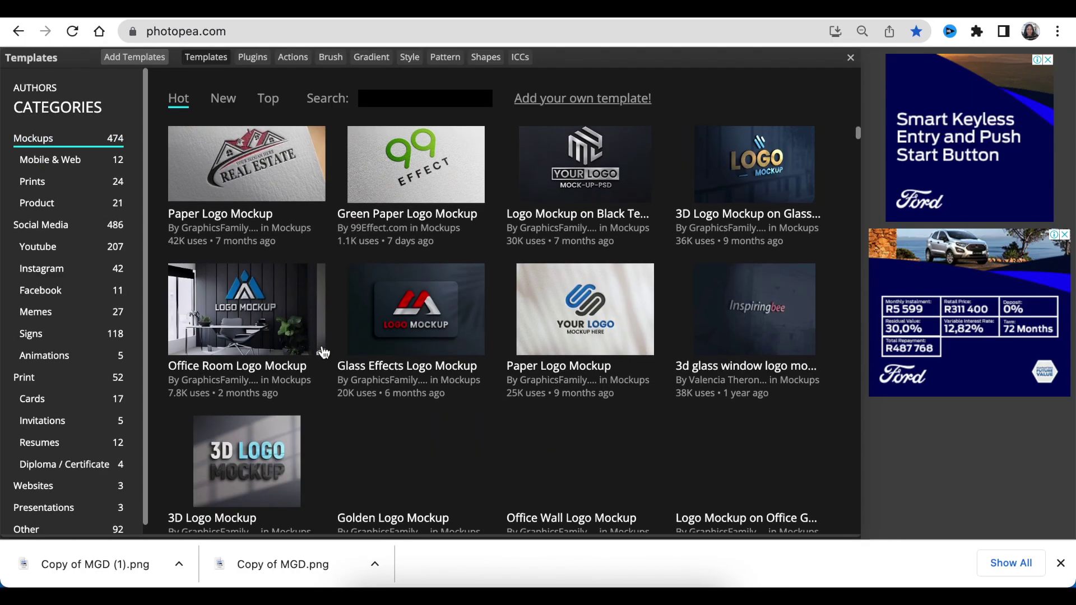
pyautogui.scroll(-6, 323, 352)
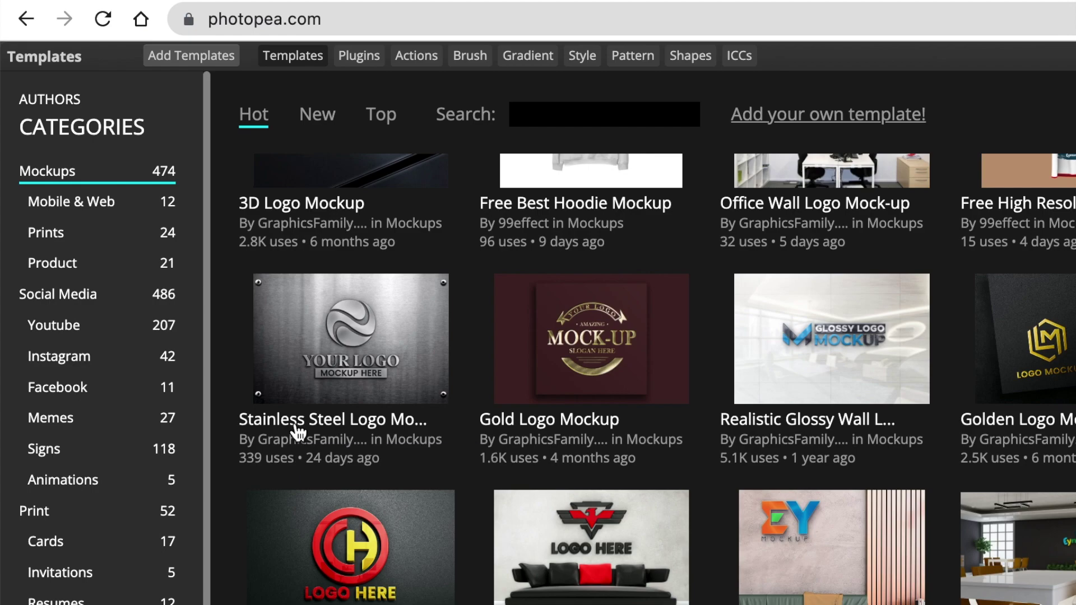
pyautogui.click(298, 433)
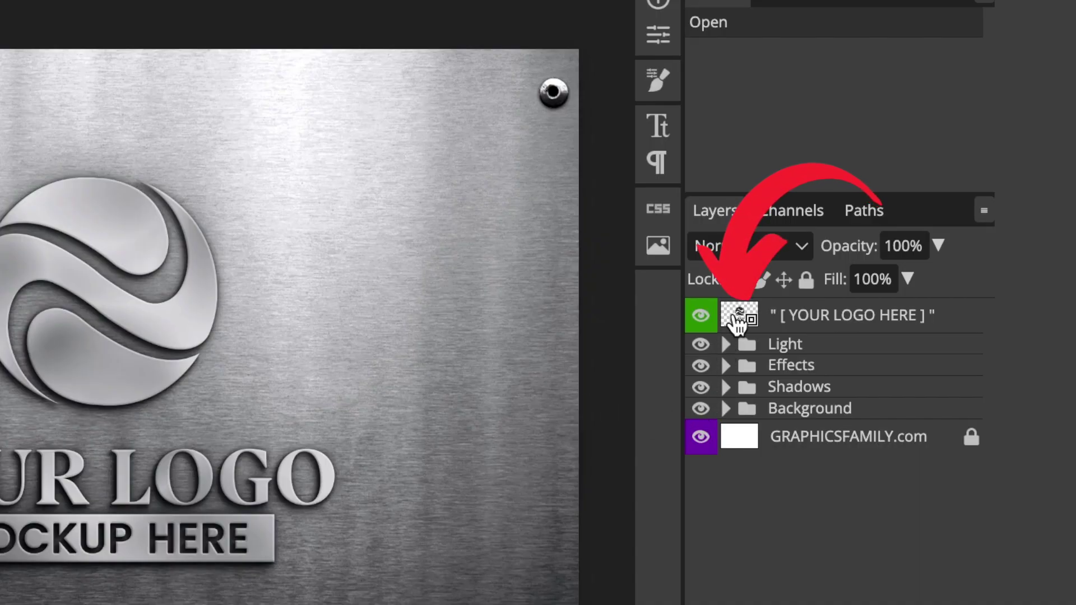
# - Open the "[ YOUR LOGO HERE ]" smart object for editing and hide its GraphicsFamily layer
pyautogui.doubleClick(738, 316)
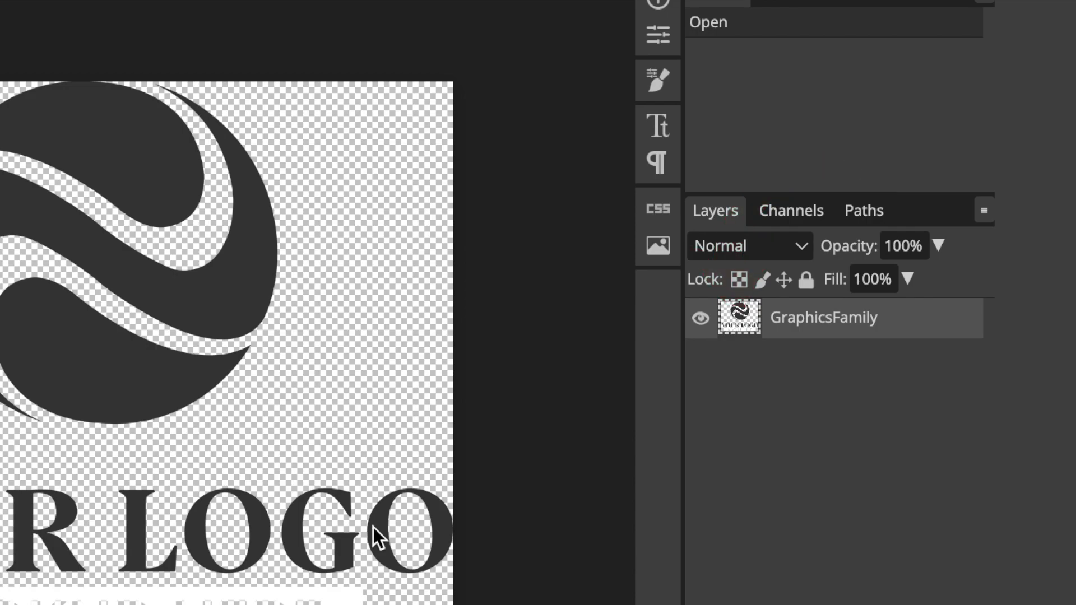
pyautogui.click(701, 318)
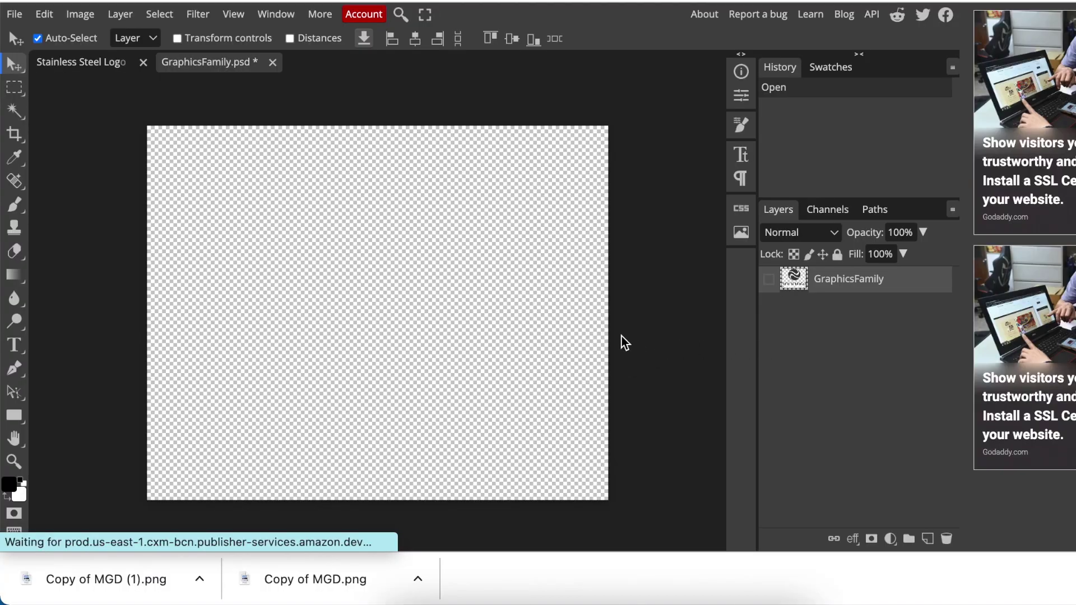
# - Place Copy of MGD (1).png in the smart object, save it, and return to the stainless steel mockup
pyautogui.moveTo(10, 587); pyautogui.dragTo(264, 458)
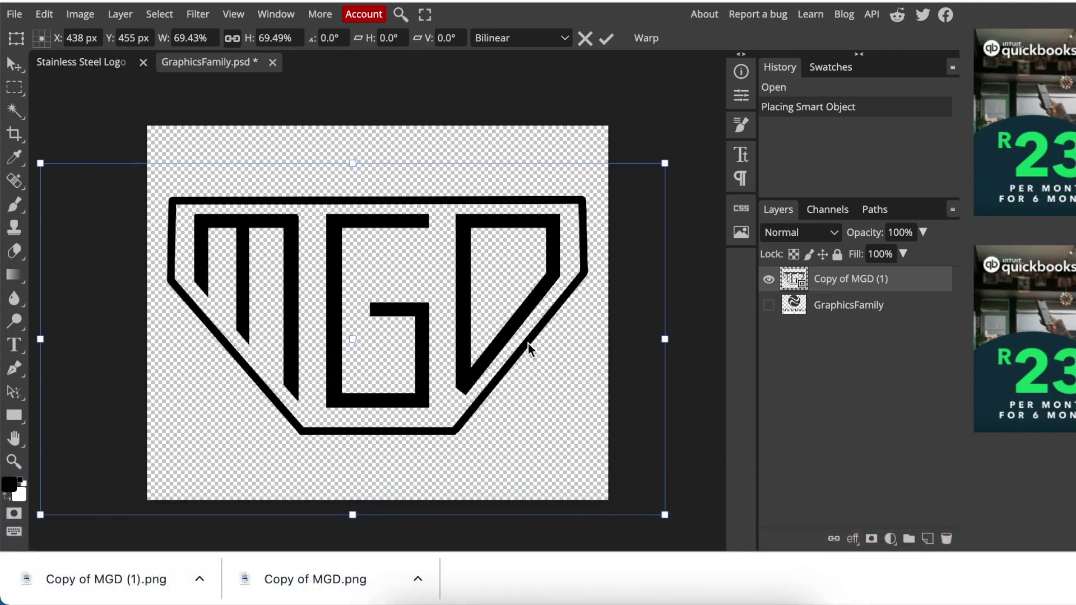
pyautogui.hotkey('ctrl', 's')
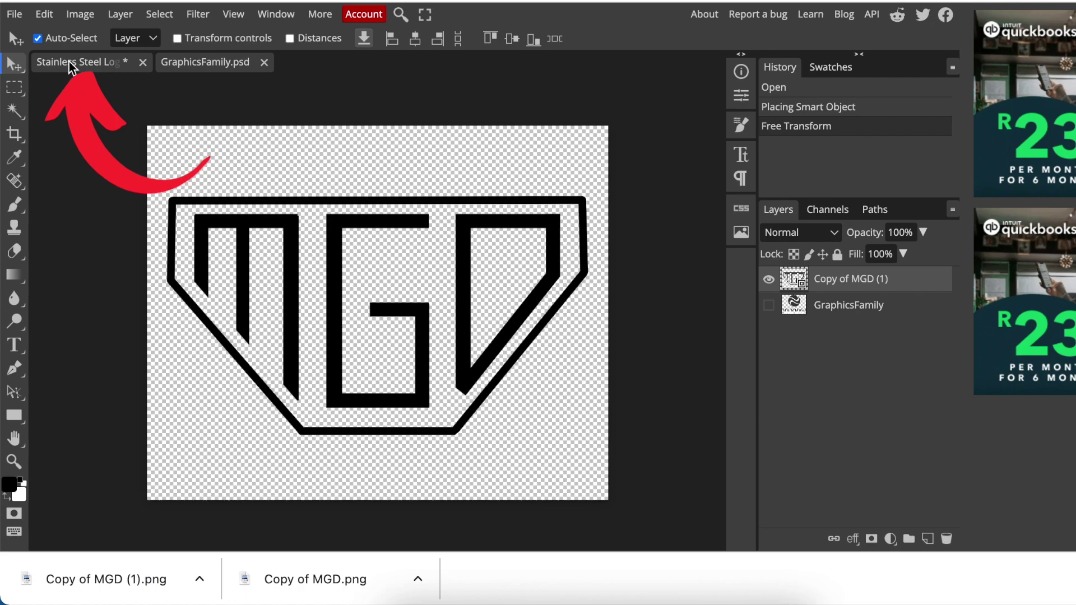
pyautogui.click(71, 63)
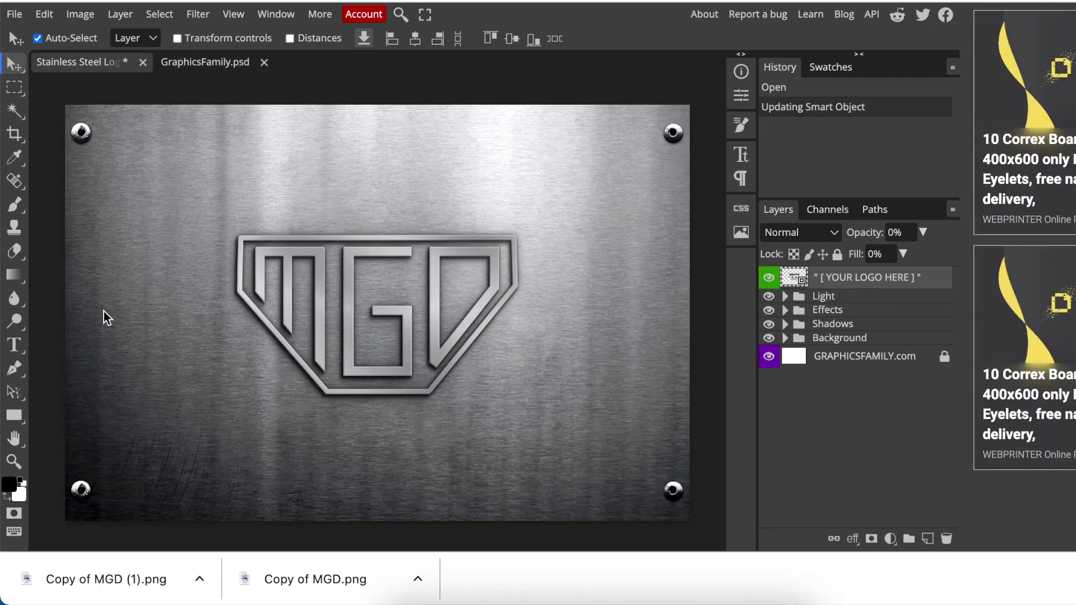